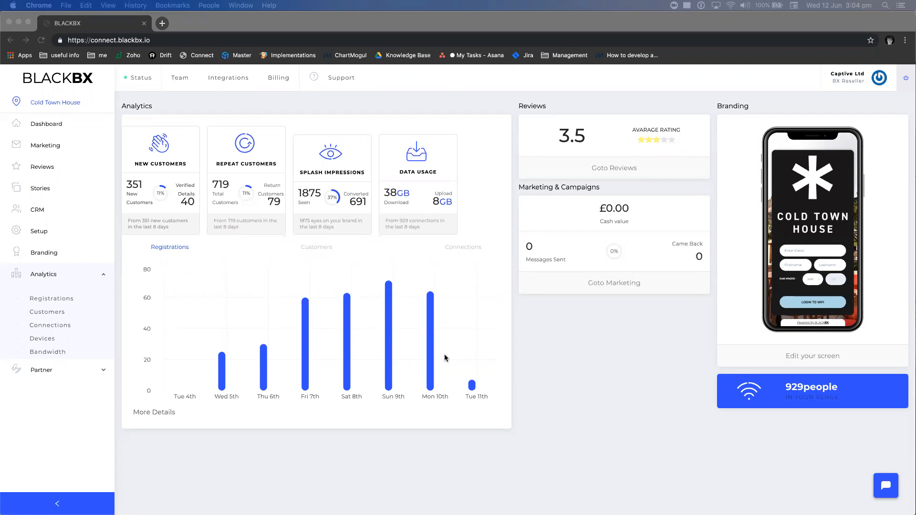
Plot daily customer counts in the dashboard chart, then daily connections for Tue 4th–Tue 11th
left_click(590, 355)
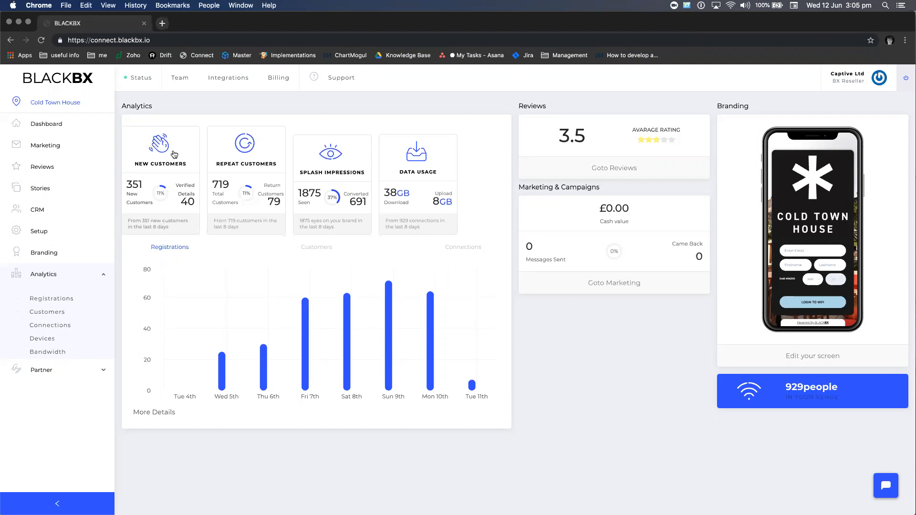
mouse_move(263, 371)
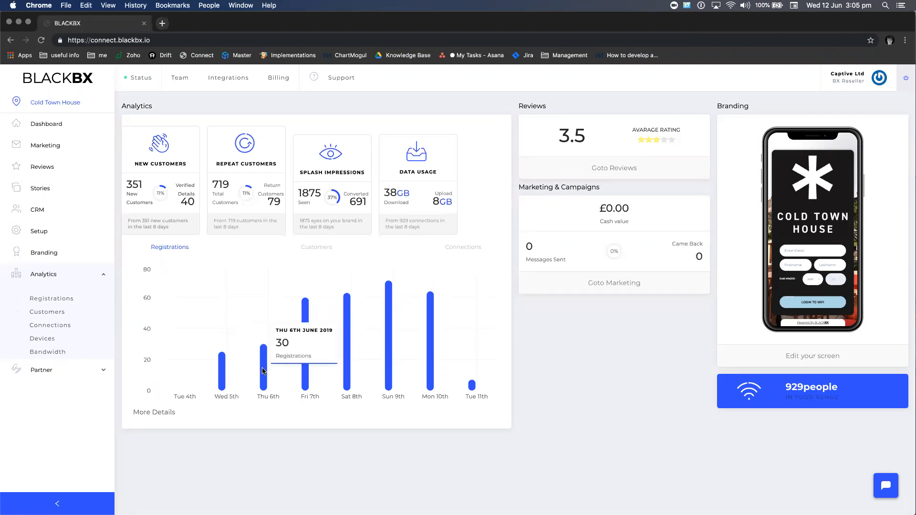
left_click(326, 247)
mouse_move(303, 317)
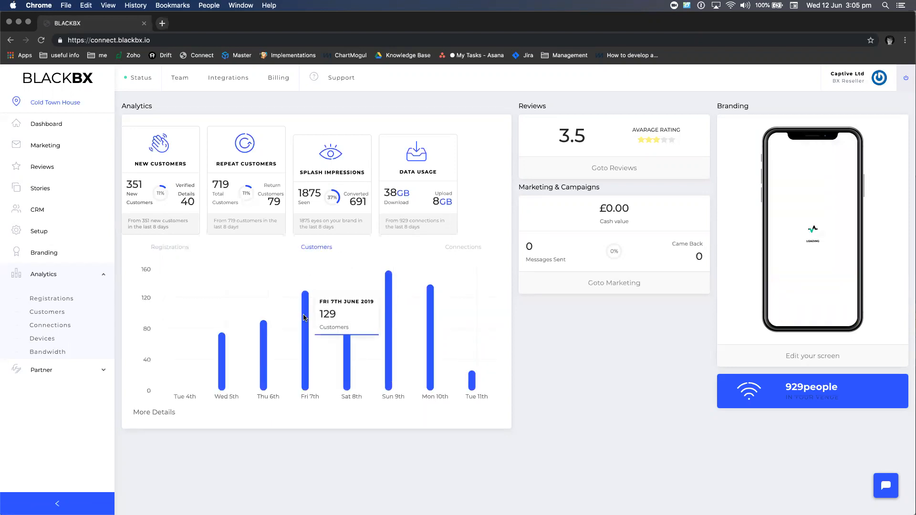
mouse_move(389, 302)
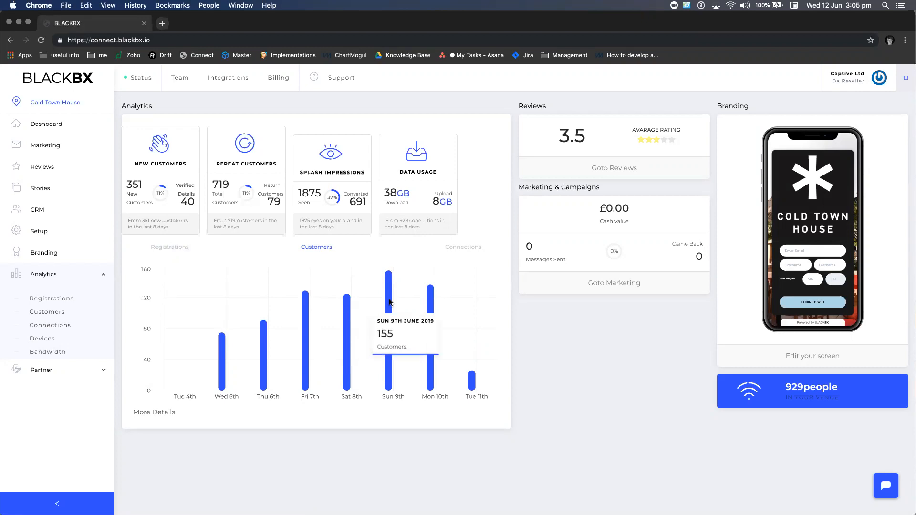
left_click(463, 247)
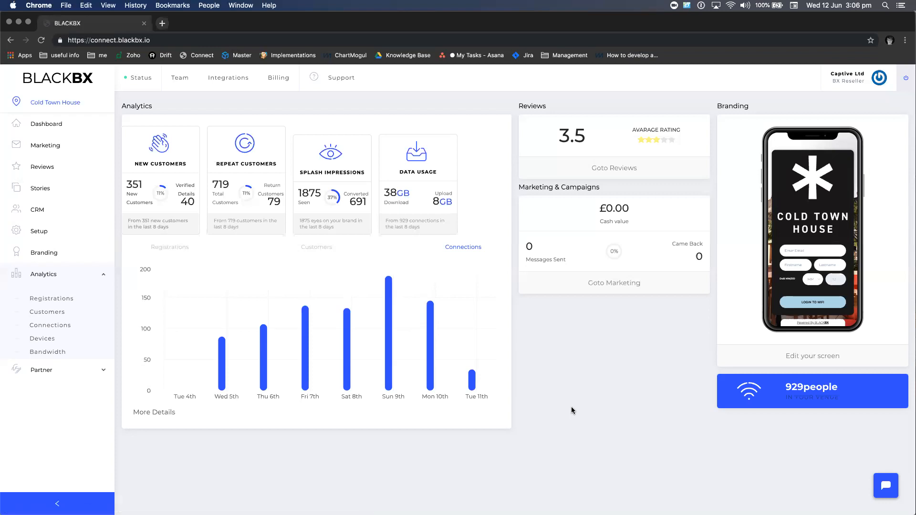
Open Analytics > Customers, showing 719 total and 79 returning customers for 5–12 June
left_click(50, 312)
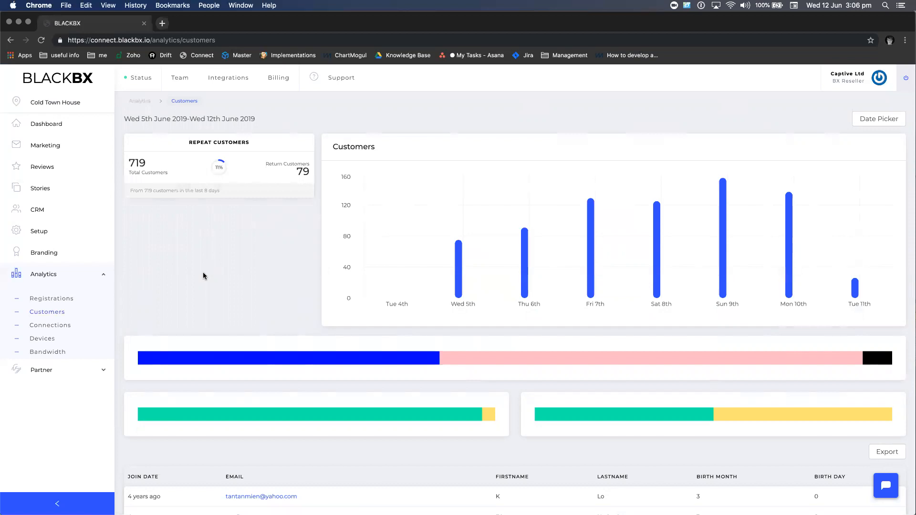
mouse_move(399, 358)
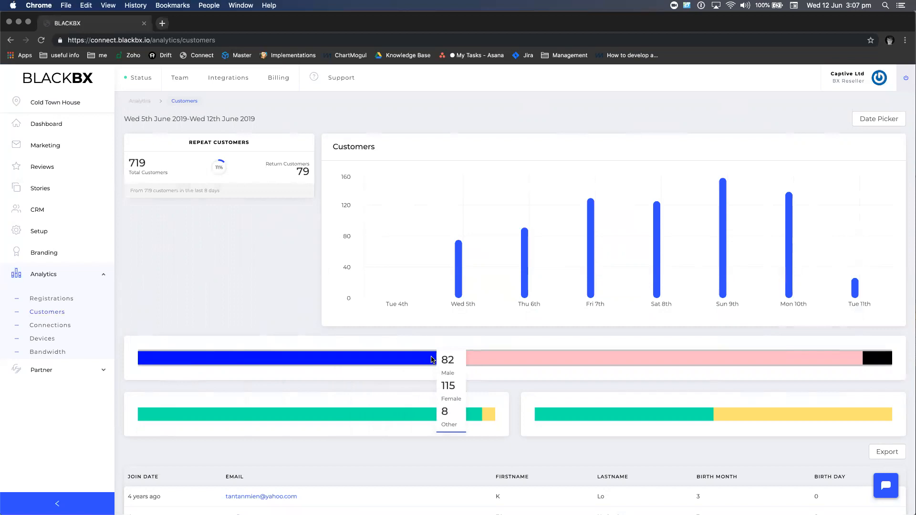
mouse_move(378, 415)
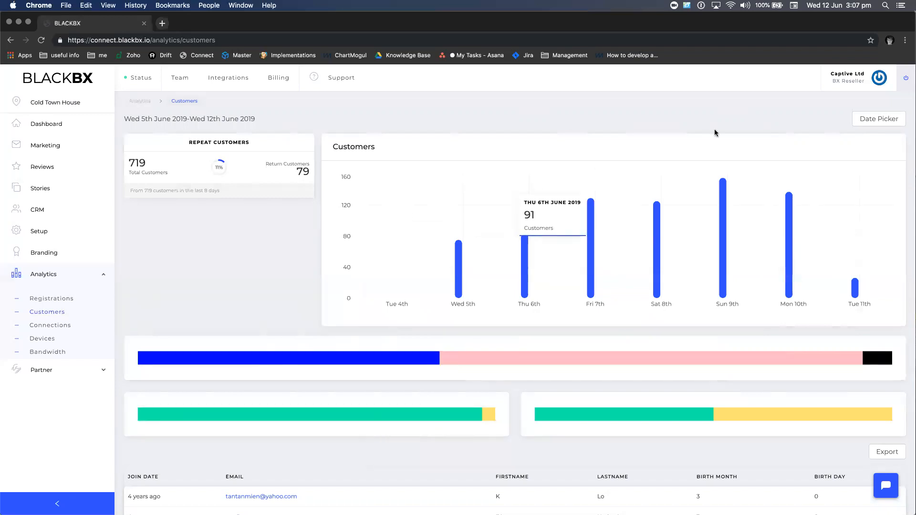
Try the line chart style, revert to bars, and restrict customer data to Today, 12 June 2019
left_click(866, 120)
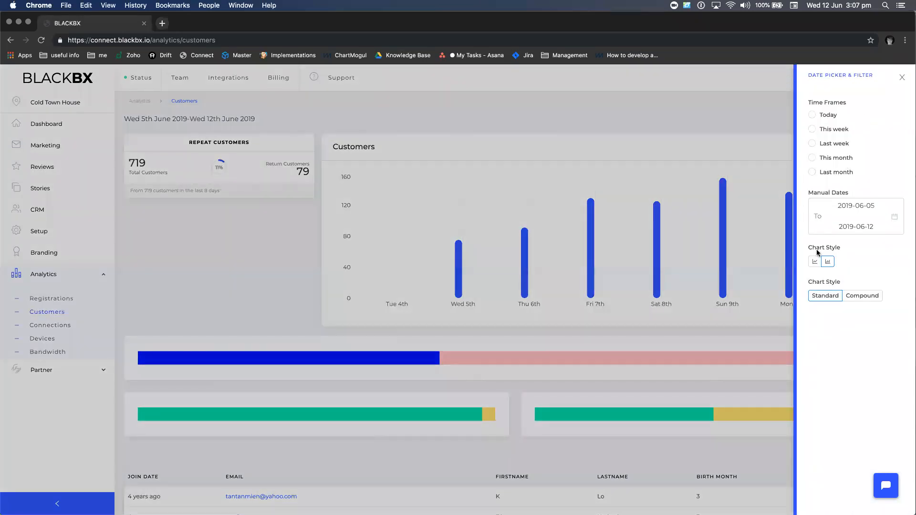
left_click(815, 263)
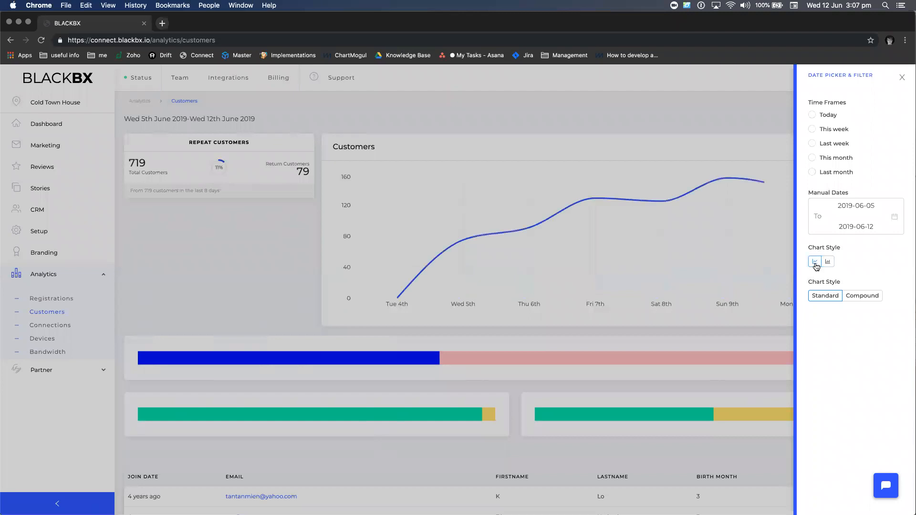
left_click(828, 262)
left_click(812, 115)
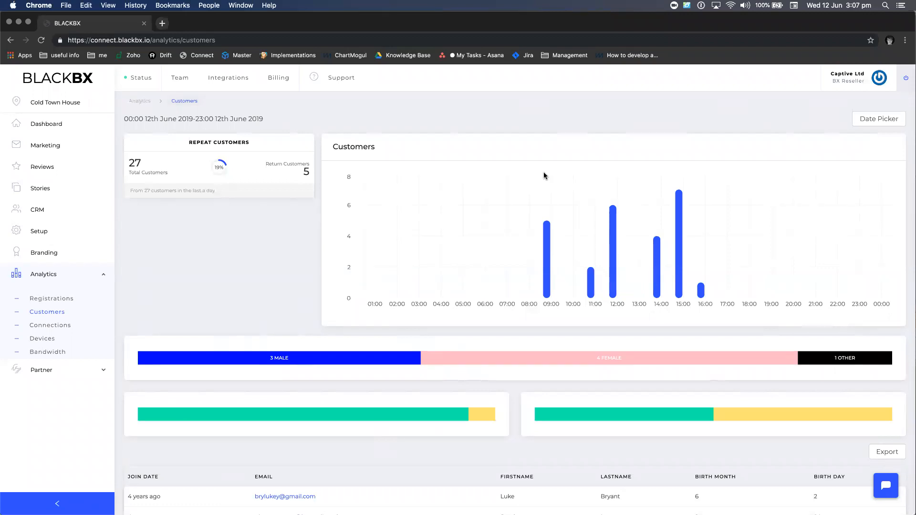
mouse_move(548, 210)
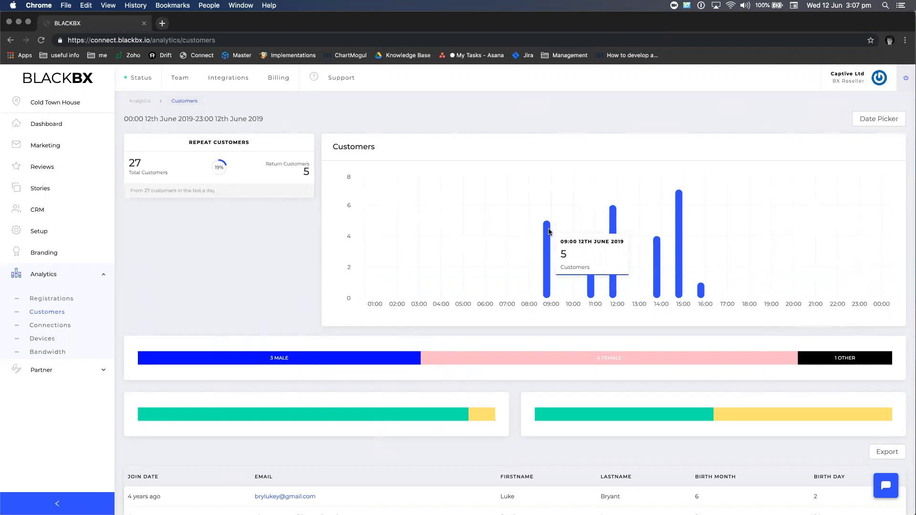
Open Branding and preview the Cold Town House login page and its GDPR terms in new tabs
left_click(63, 256)
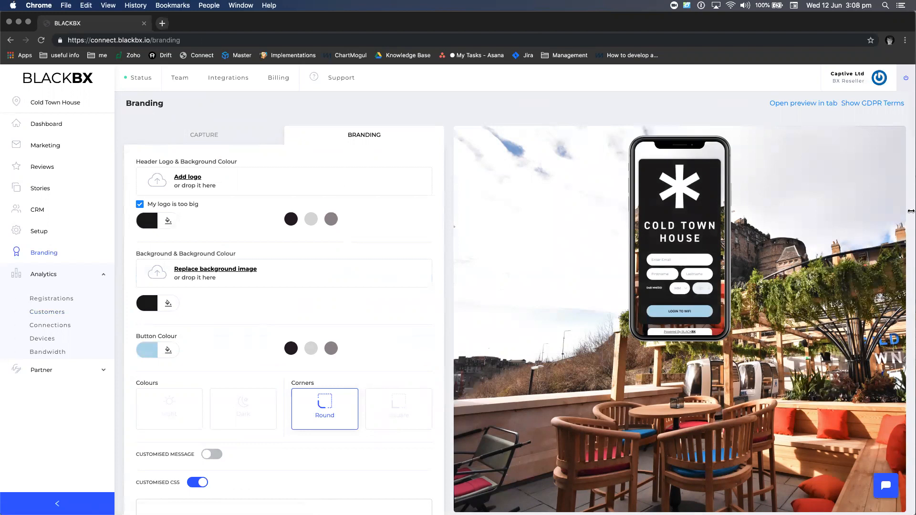
left_click(801, 103)
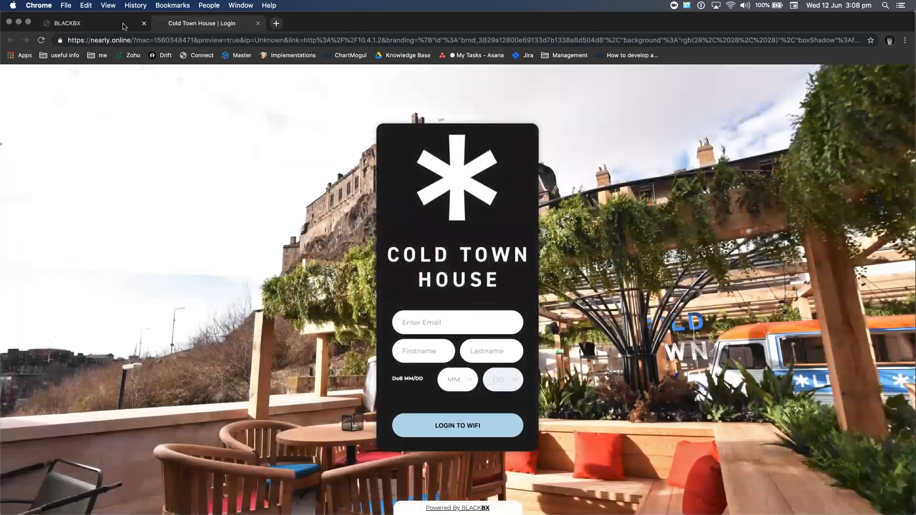
left_click(123, 25)
left_click(870, 104)
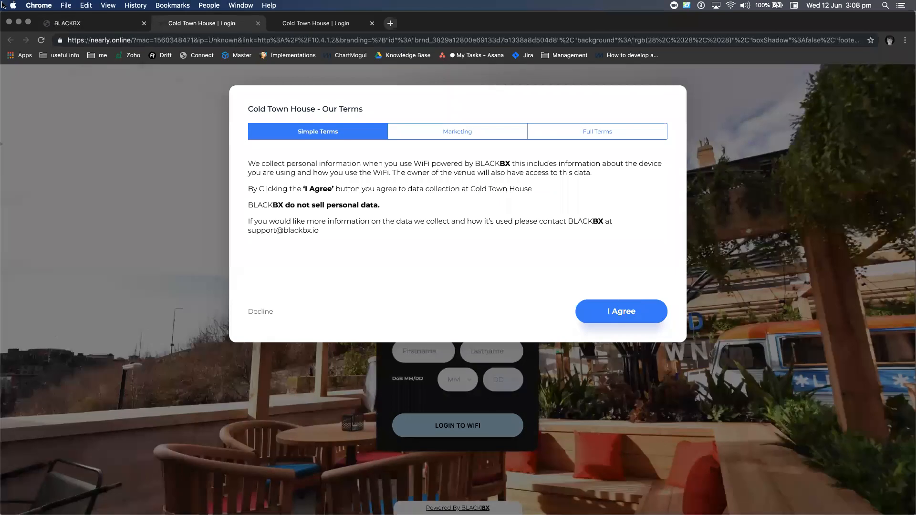
left_click(53, 24)
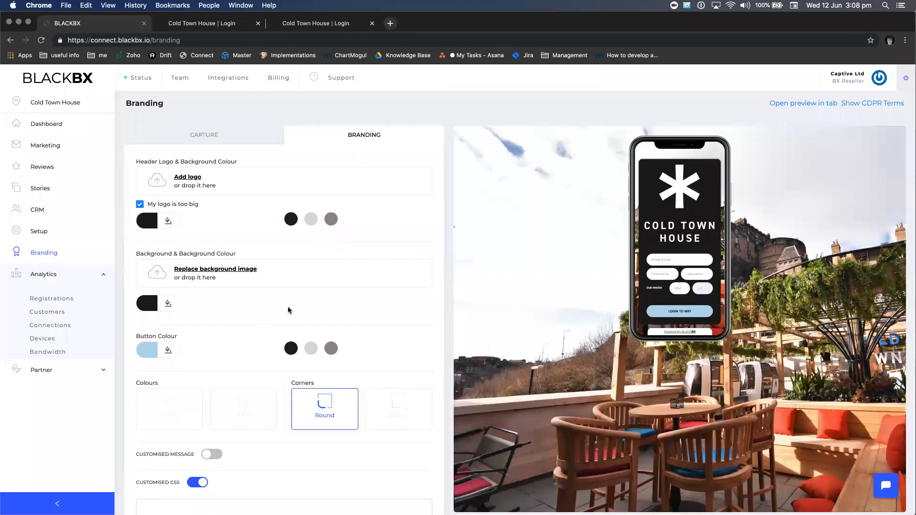
Check the preview's email hint, then view Capture fields in use: Email, Firstname, Lastname, DoB
scroll(319, 322, "down", 1)
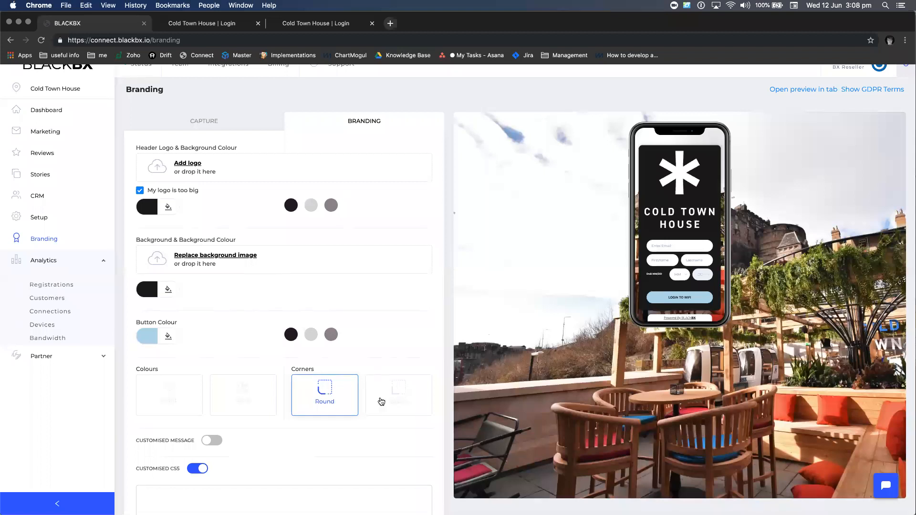
left_click(671, 248)
left_click(232, 121)
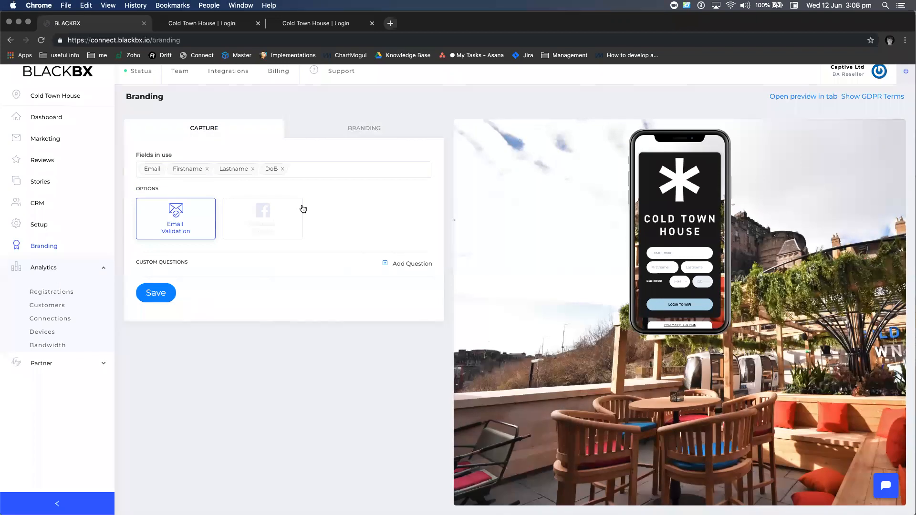
left_click(313, 164)
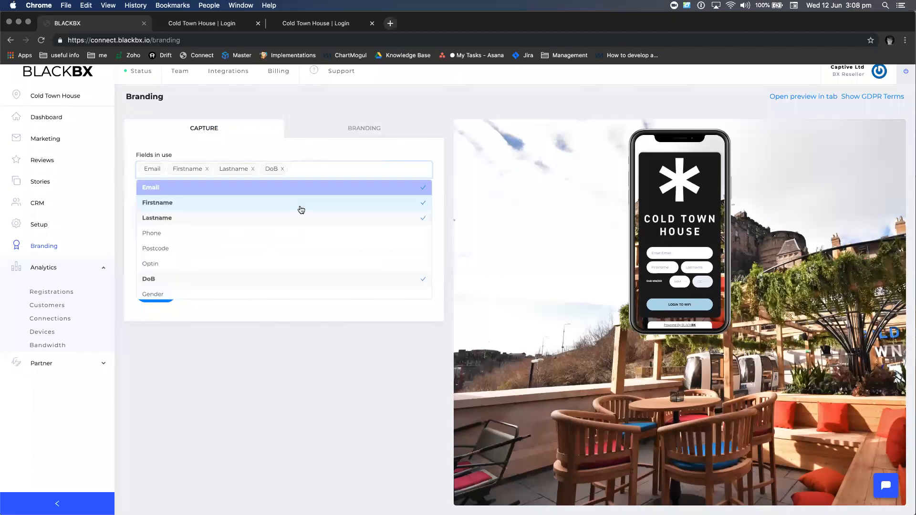
left_click(292, 359)
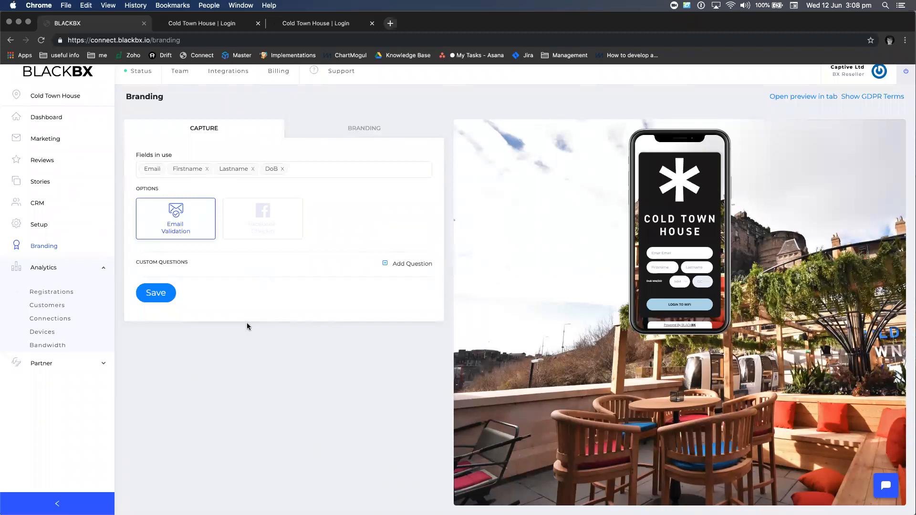
Switch the managed venue to the demo location and open its Marketing campaigns list
left_click(56, 96)
double_click(388, 179)
type("jakub")
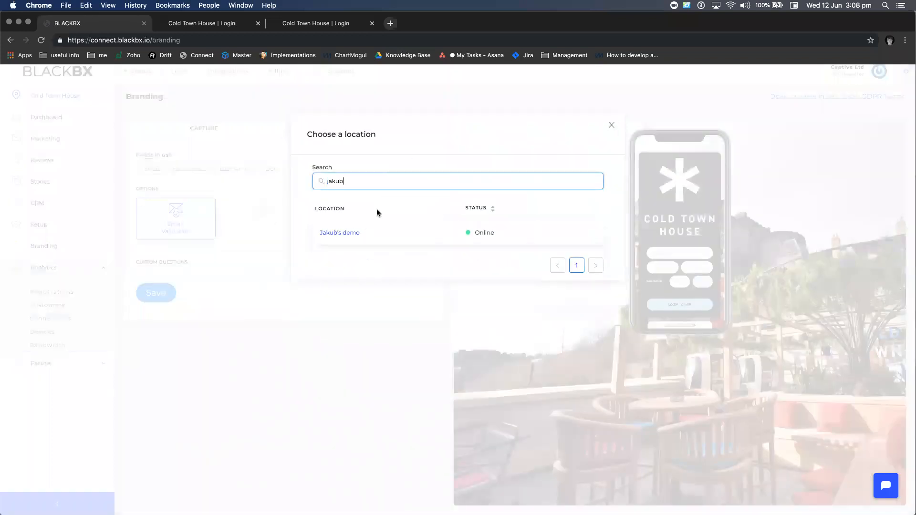
left_click(342, 231)
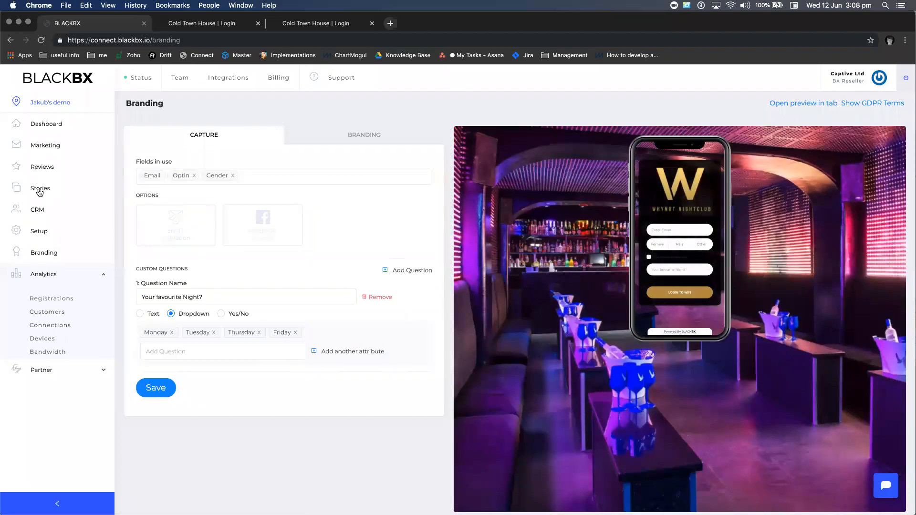
left_click(43, 146)
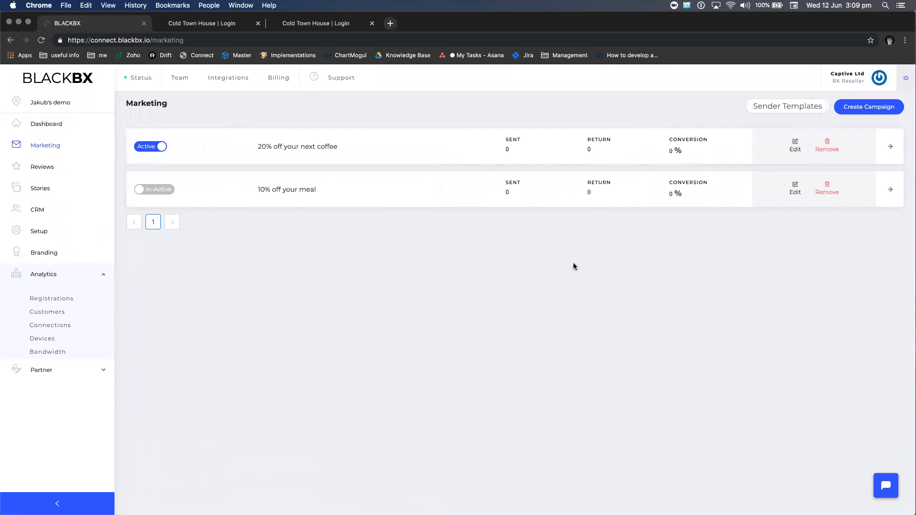
Check stats for '20% off your next coffee', then start a new campaign at the Setup stage
left_click(638, 151)
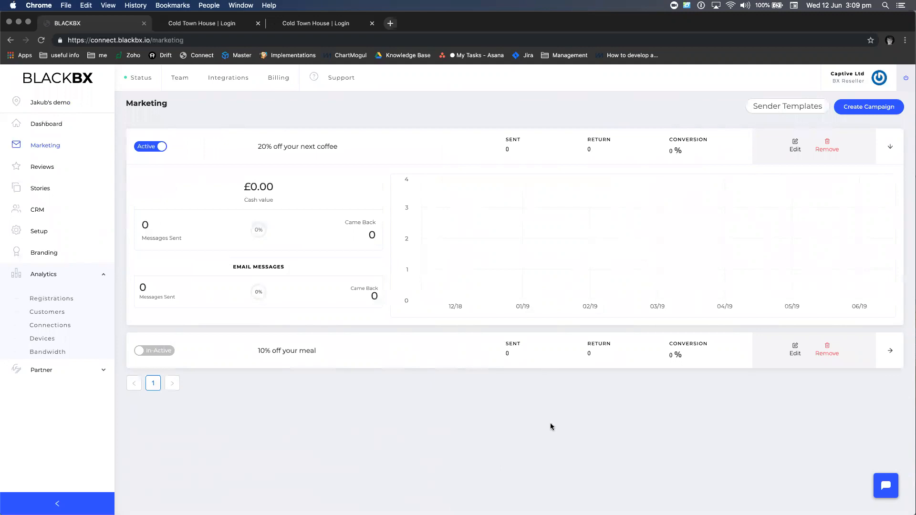
left_click(874, 105)
left_click(520, 196)
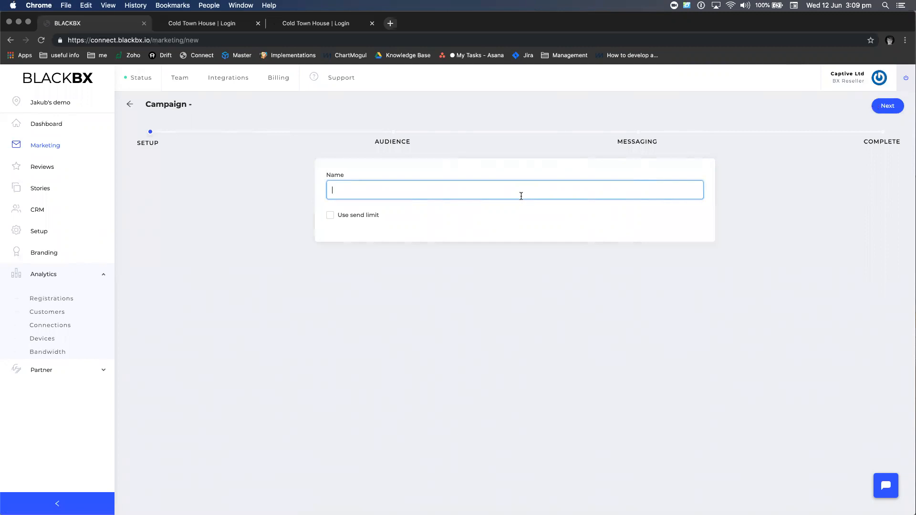
Name the campaign 'test', enable a send limit of 10, and continue to Audience
type("test")
left_click(365, 215)
left_click(526, 230)
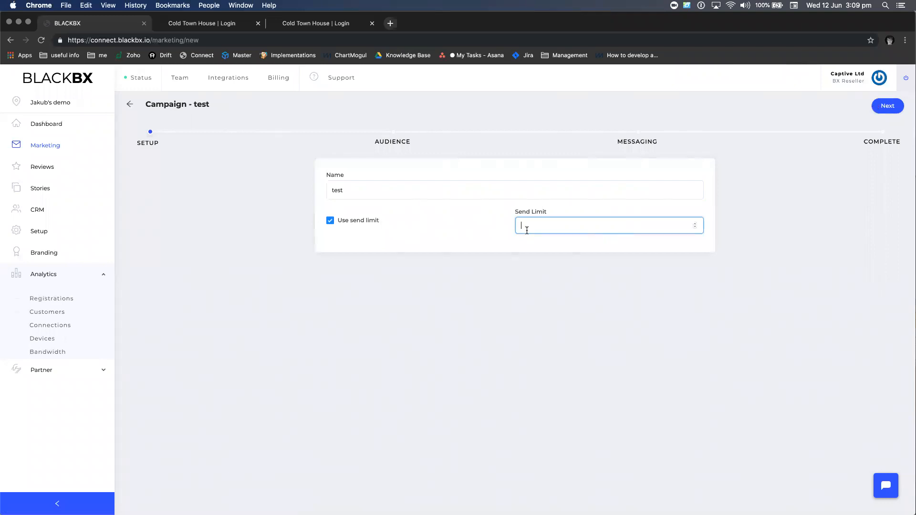
type("100")
left_click(887, 106)
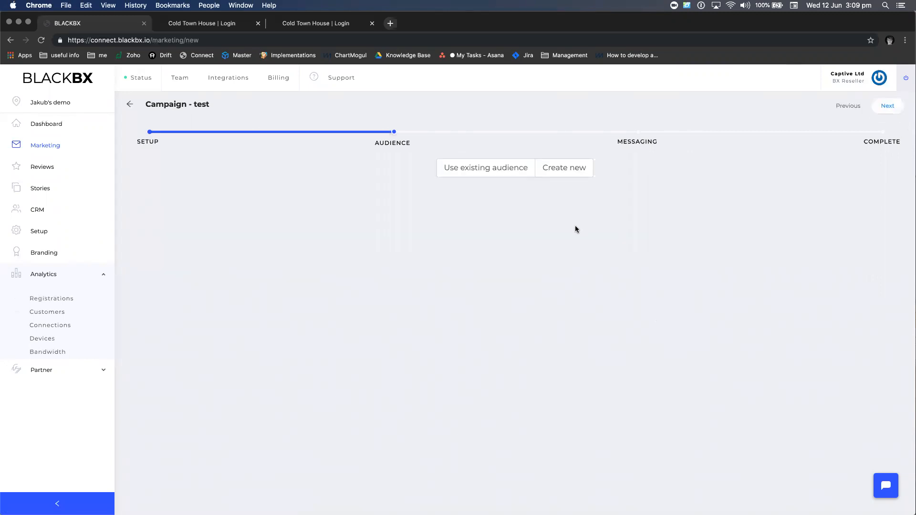
Create a new audience named 'Birthday' with the rule Birthday Is Next Week
left_click(566, 168)
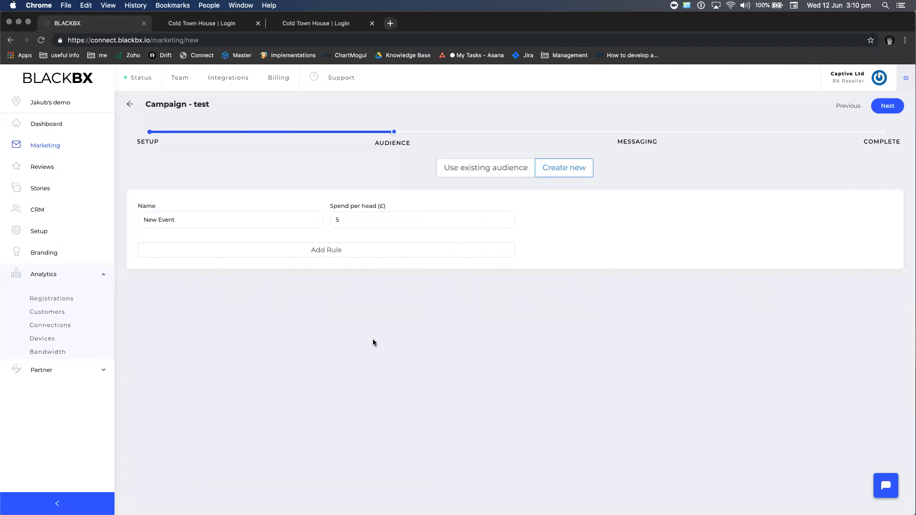
triple_click(202, 216)
type("Birthday")
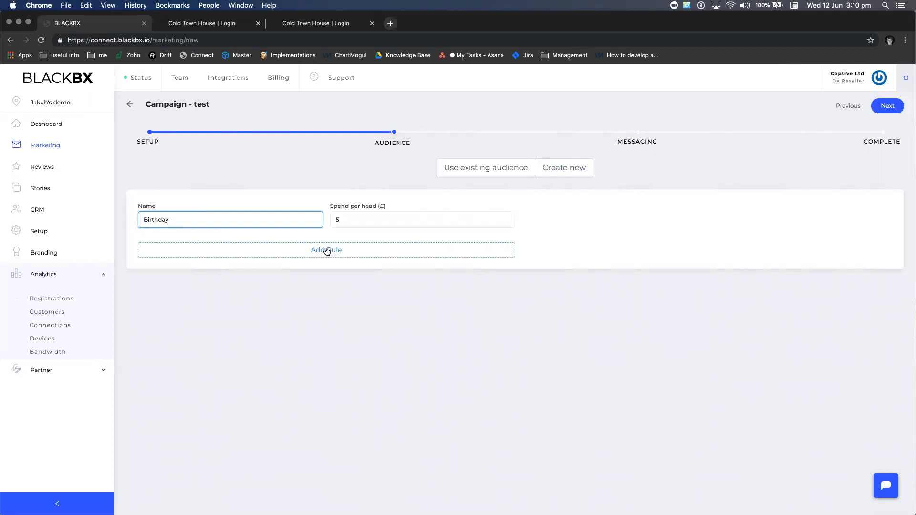
left_click(326, 250)
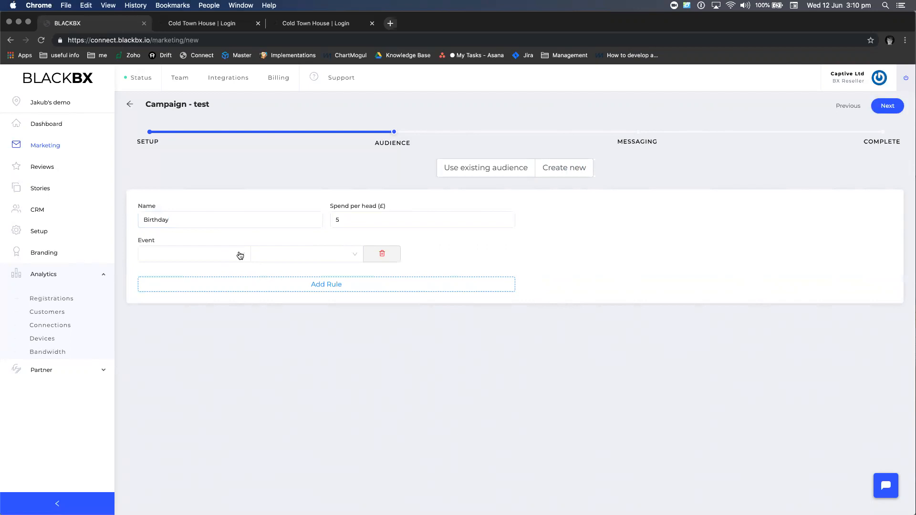
left_click(240, 256)
left_click(238, 273)
left_click(312, 260)
left_click(308, 272)
left_click(399, 257)
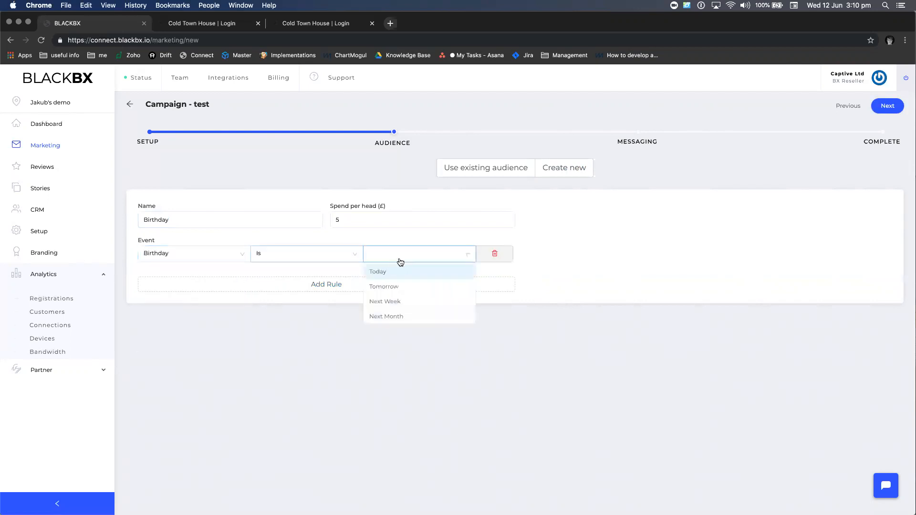
left_click(398, 302)
Add a Visits Greater than 5 rule, combine both rules with AND, and advance to Messaging
left_click(356, 289)
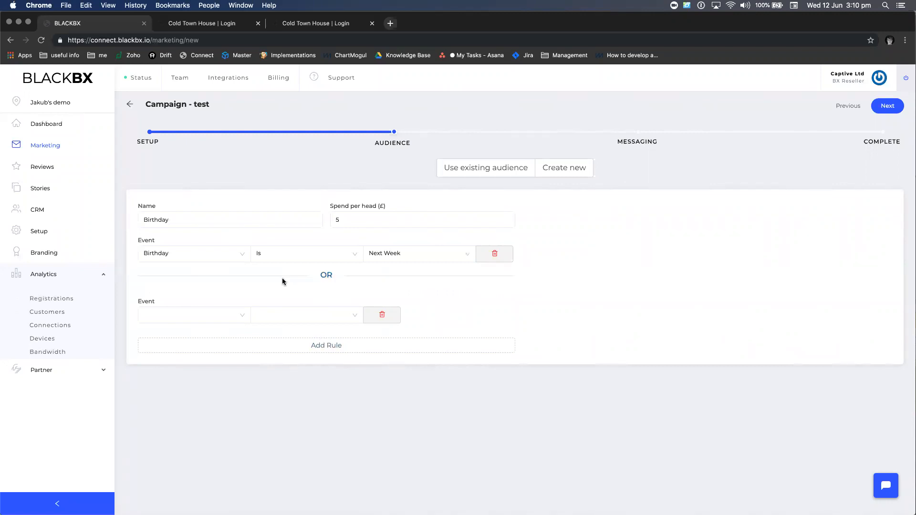
left_click(229, 316)
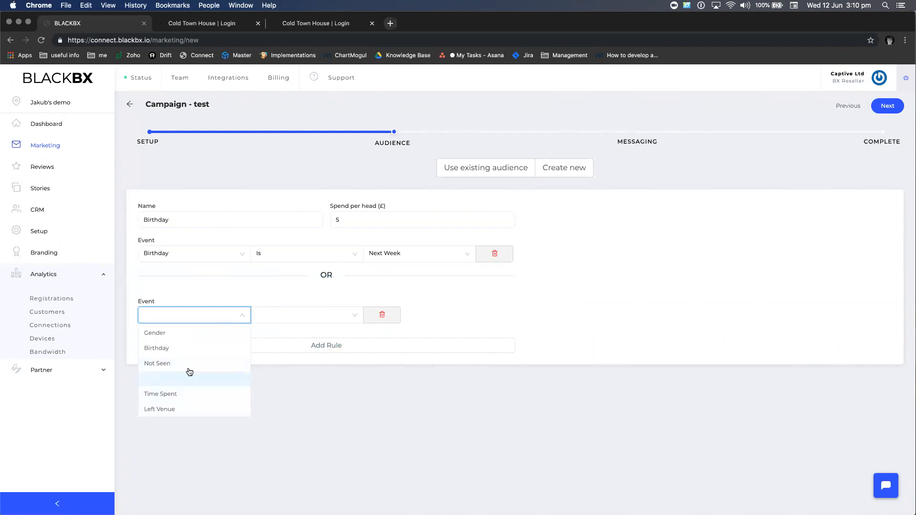
left_click(187, 385)
left_click(307, 321)
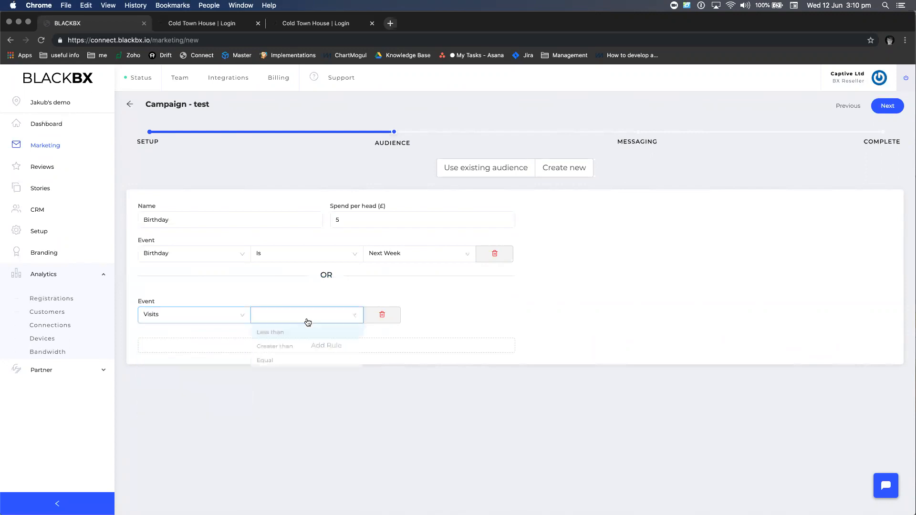
left_click(304, 350)
left_click(394, 315)
type("5")
left_click(648, 282)
left_click(331, 275)
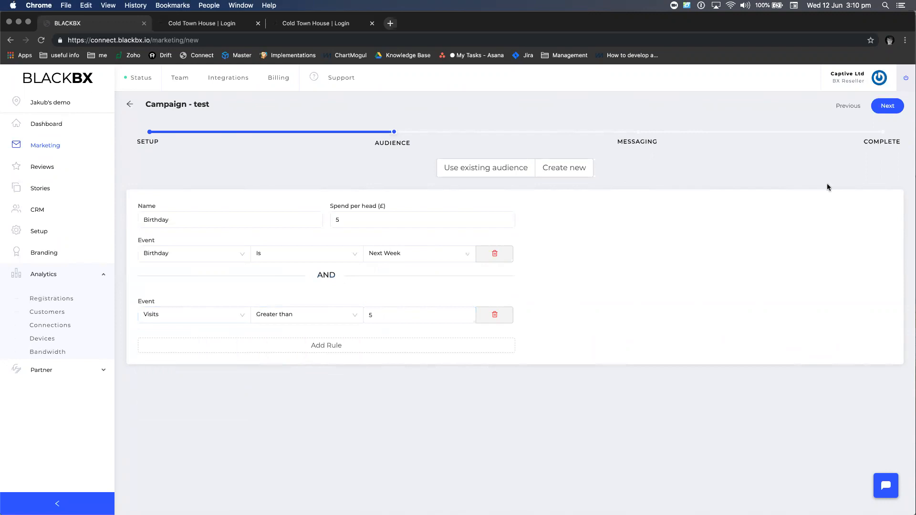
left_click(888, 106)
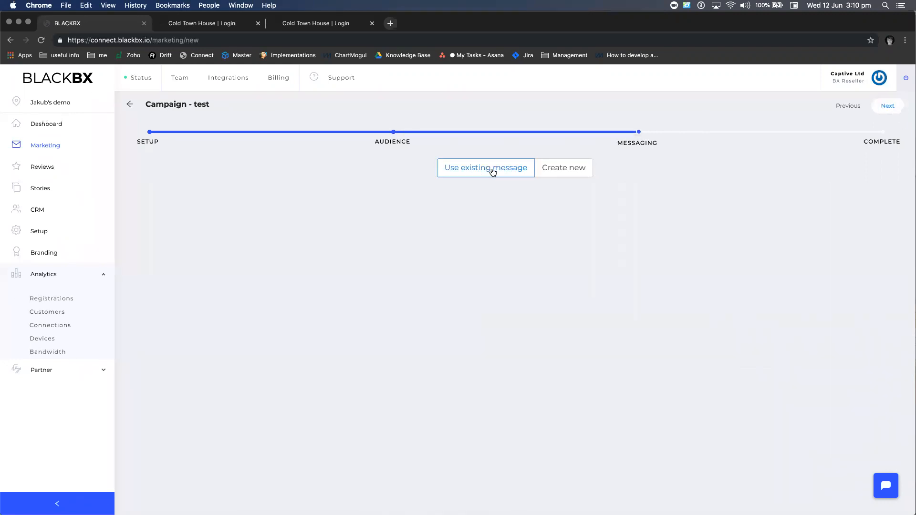
Create a new message with Send to SMS and Send to Email both on, then continue
left_click(574, 170)
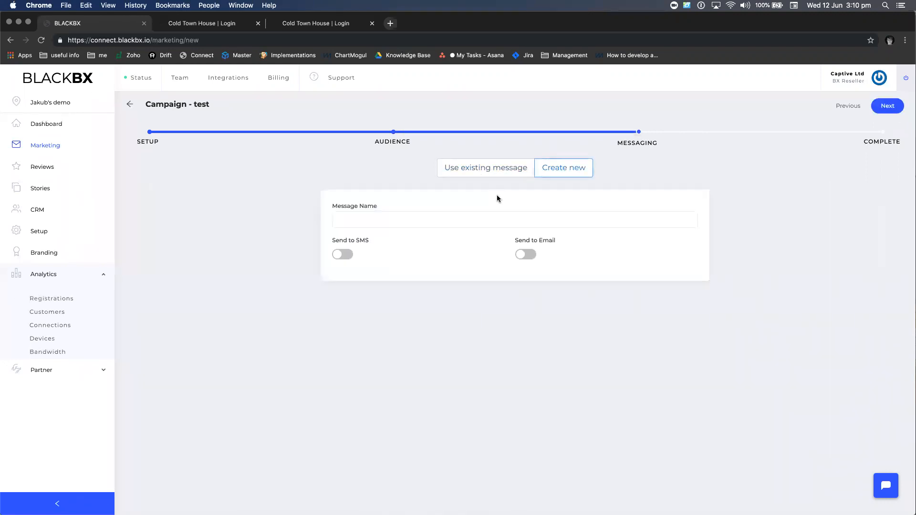
left_click(348, 260)
left_click(528, 253)
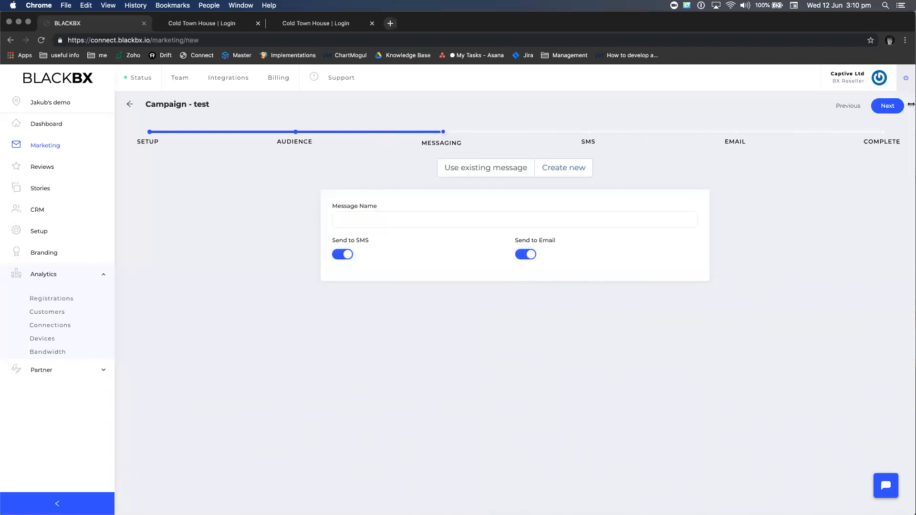
left_click(885, 112)
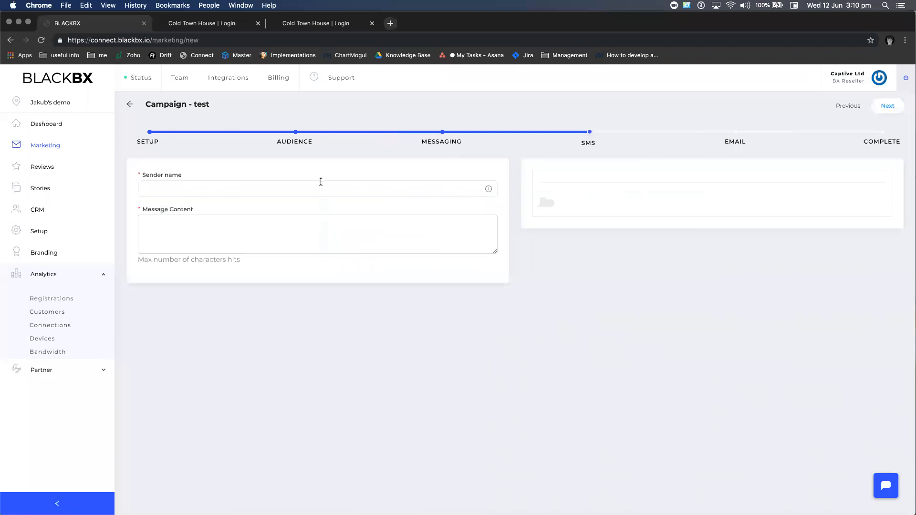
Set the SMS sender name to 'sedner' and its content to 'message', then advance to the Email step
left_click(287, 194)
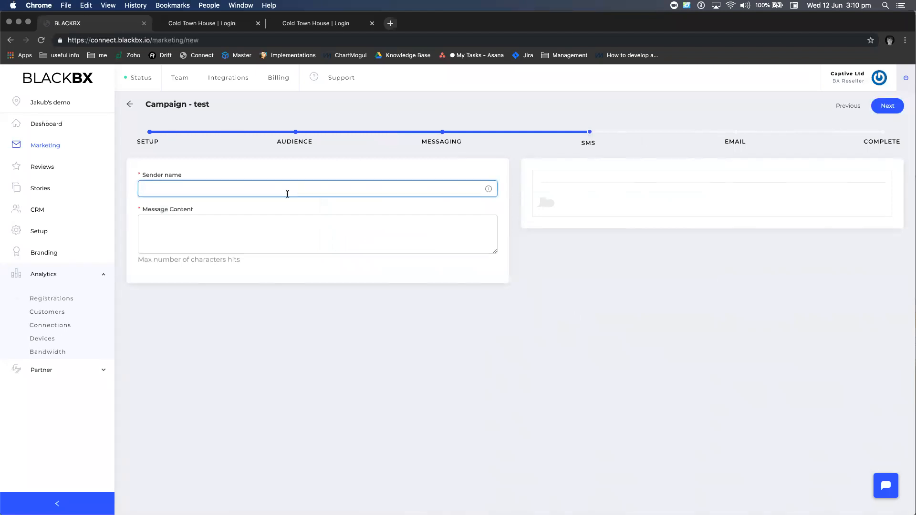
type("sedner")
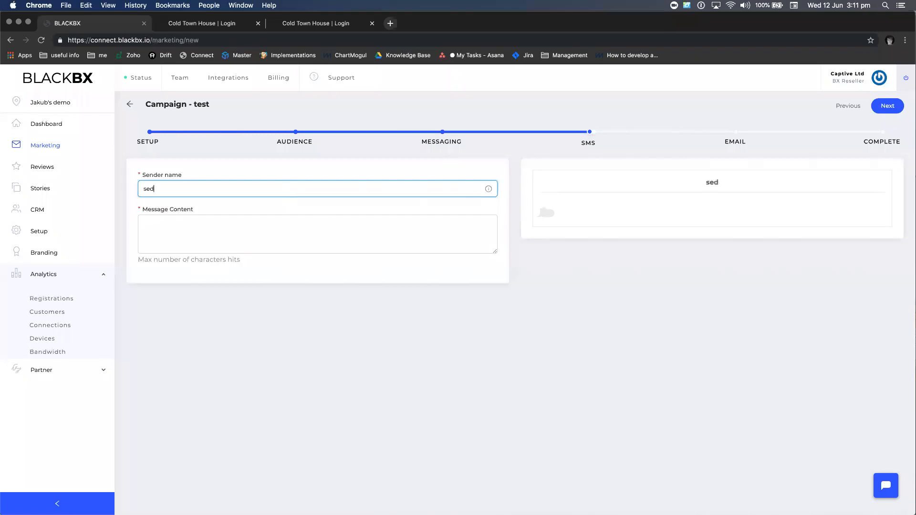
left_click(305, 224)
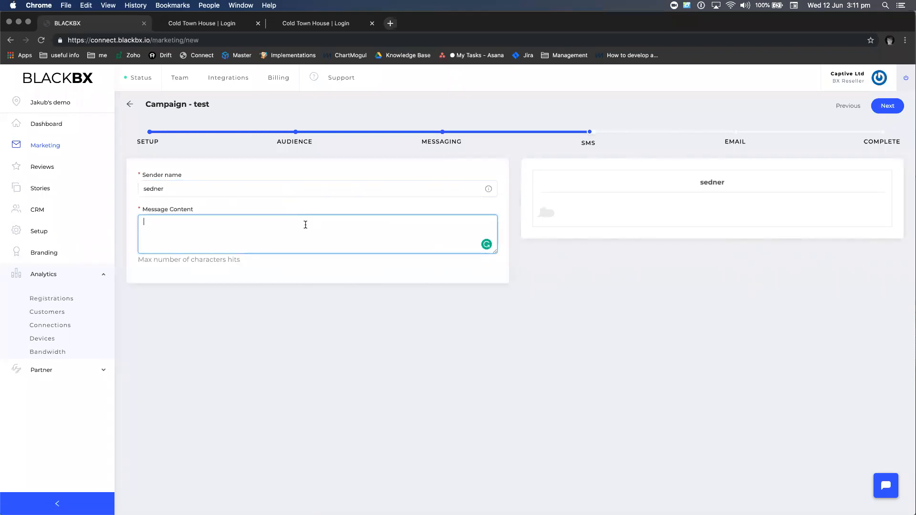
type("message")
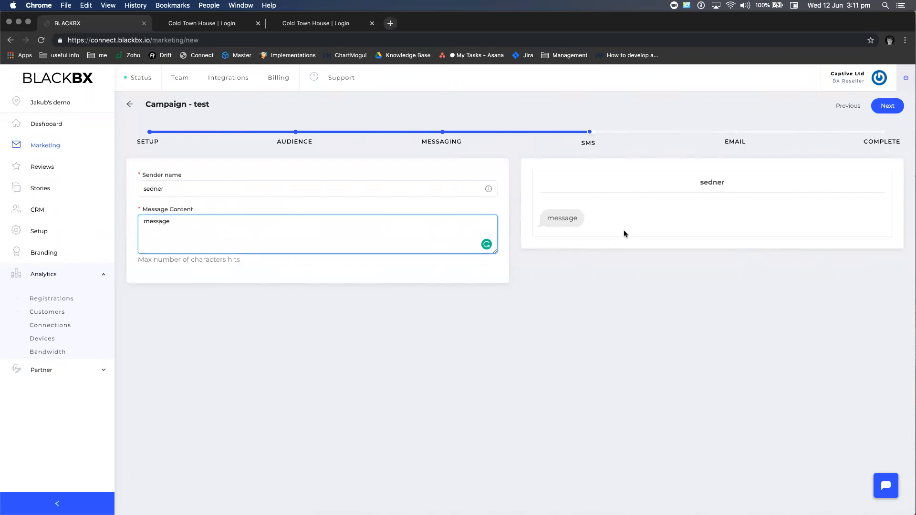
left_click(887, 108)
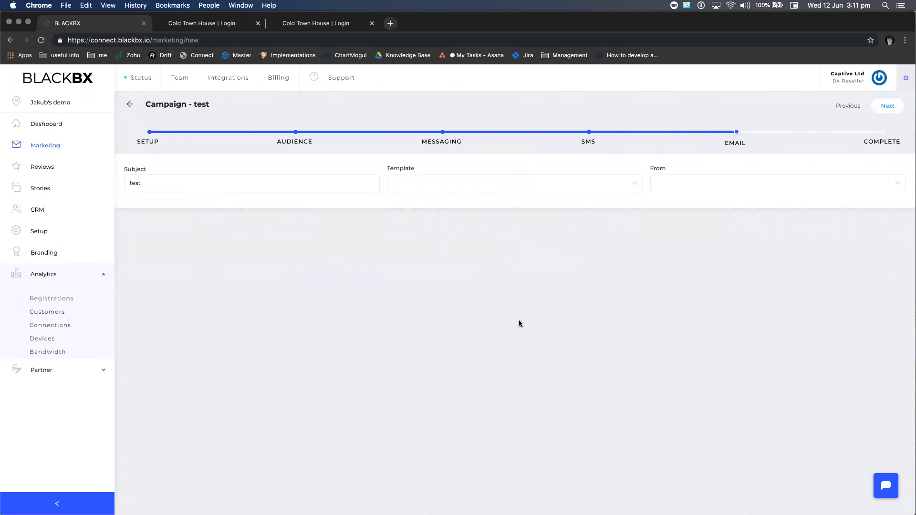
Change the email template type to HTML, then switch it to Builder
left_click(535, 189)
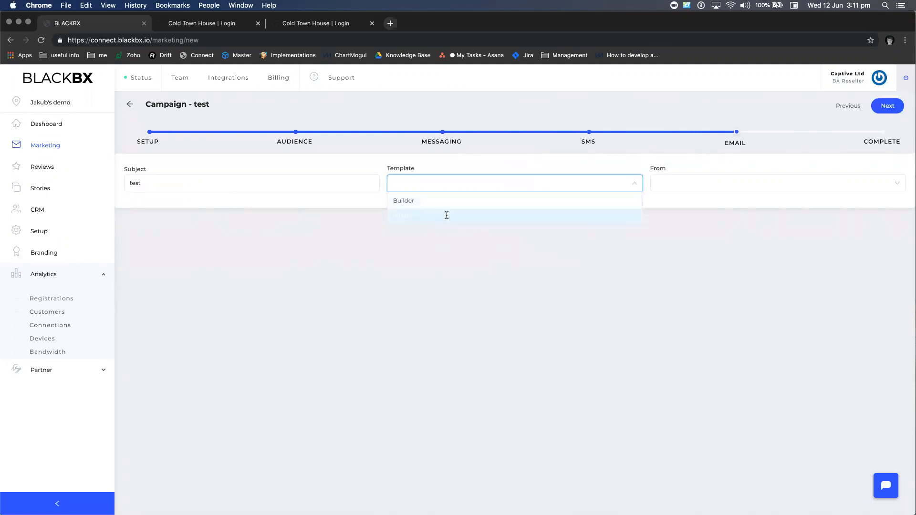
left_click(446, 215)
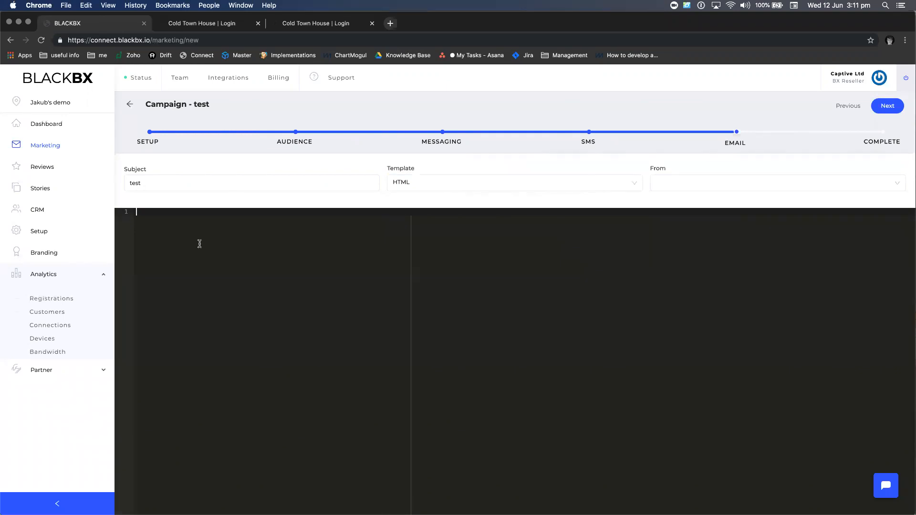
left_click(420, 186)
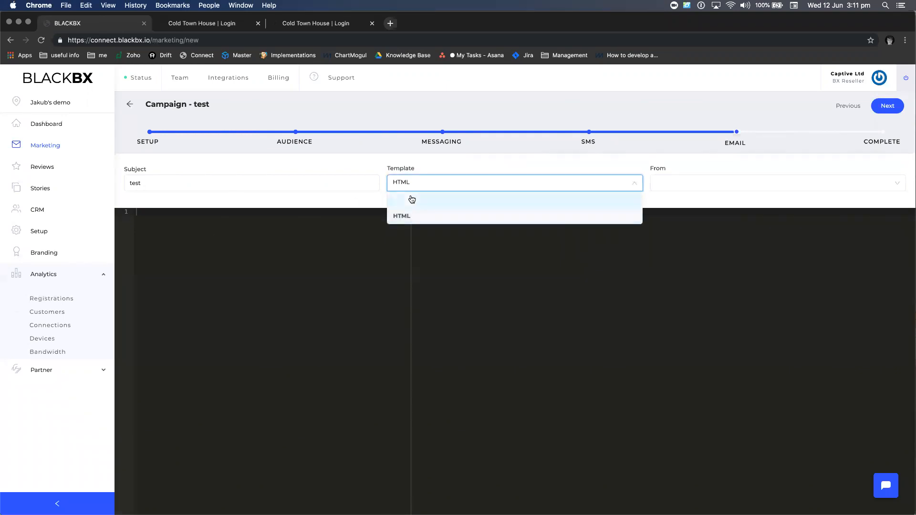
left_click(411, 199)
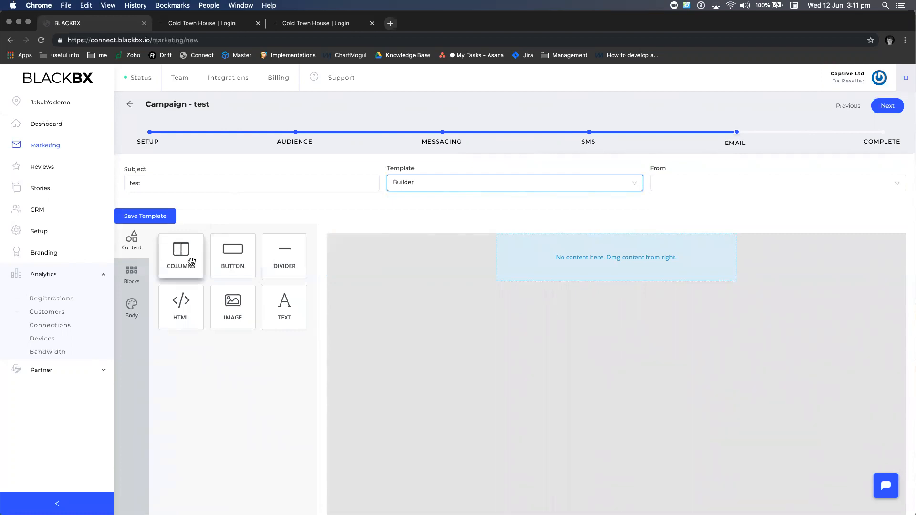
Add a button block to the email and give it a light blue hover colour
left_click_drag(231, 260, 601, 266)
left_click(613, 256)
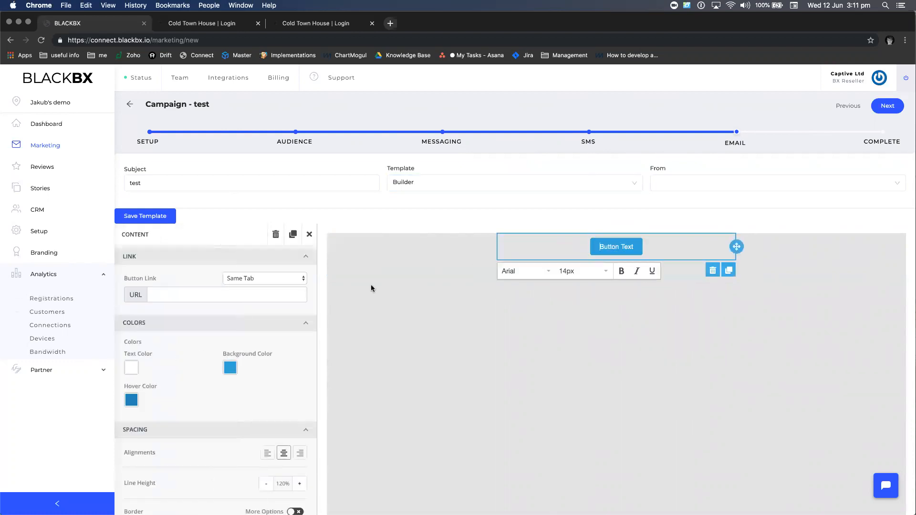
left_click(132, 401)
left_click(148, 285)
left_click(332, 414)
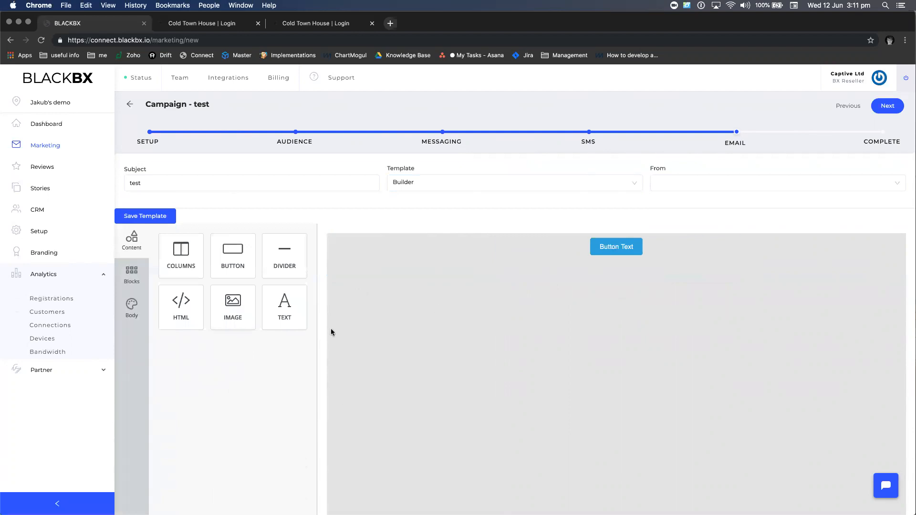
Set the email body background colour to white
left_click(131, 309)
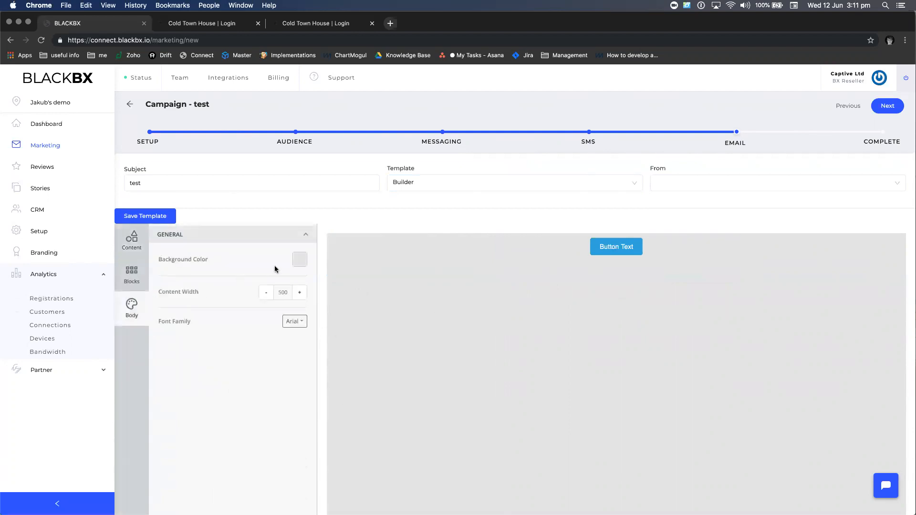
left_click(301, 260)
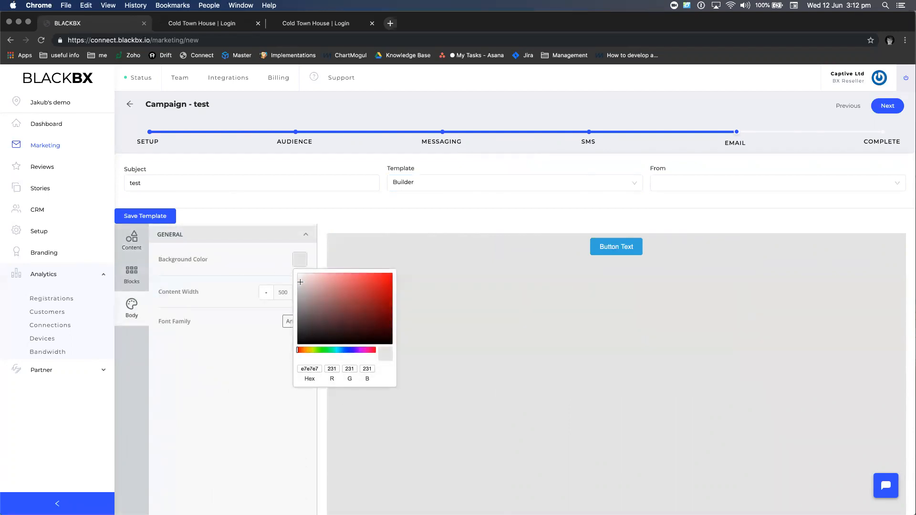
left_click_drag(300, 282, 290, 262)
left_click(264, 377)
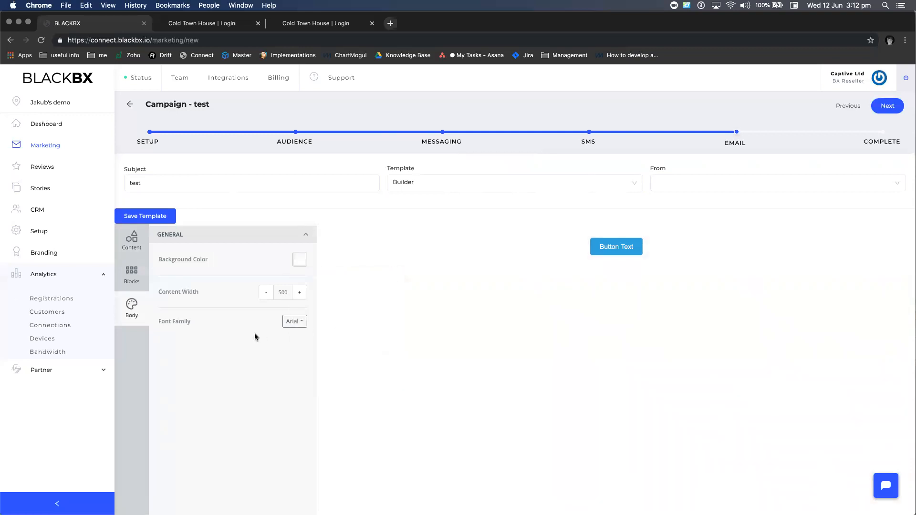
Add a blank four-column row below the button
left_click(137, 288)
scroll(249, 413, "down", 1)
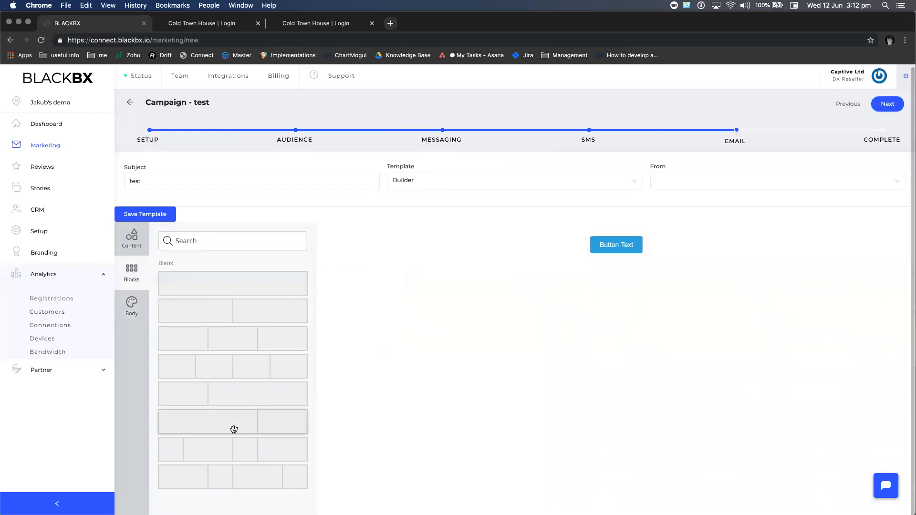
left_click_drag(222, 374, 623, 302)
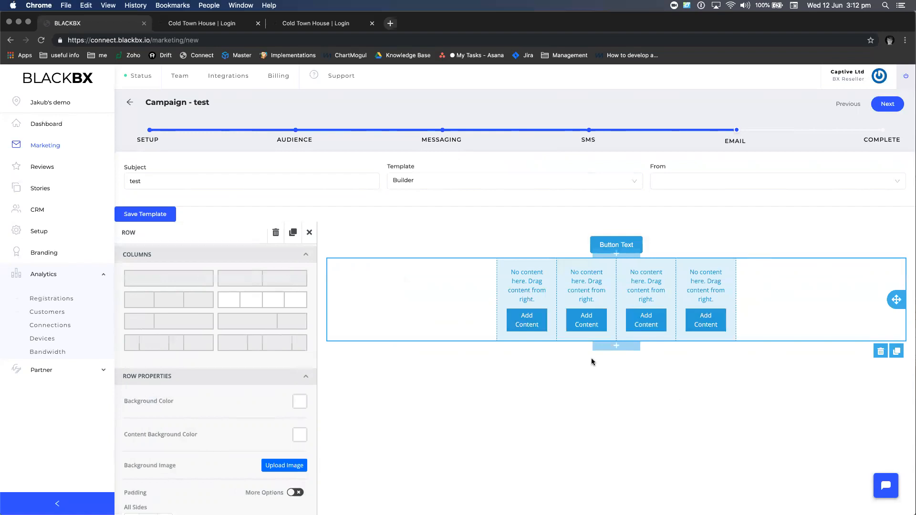
left_click(472, 415)
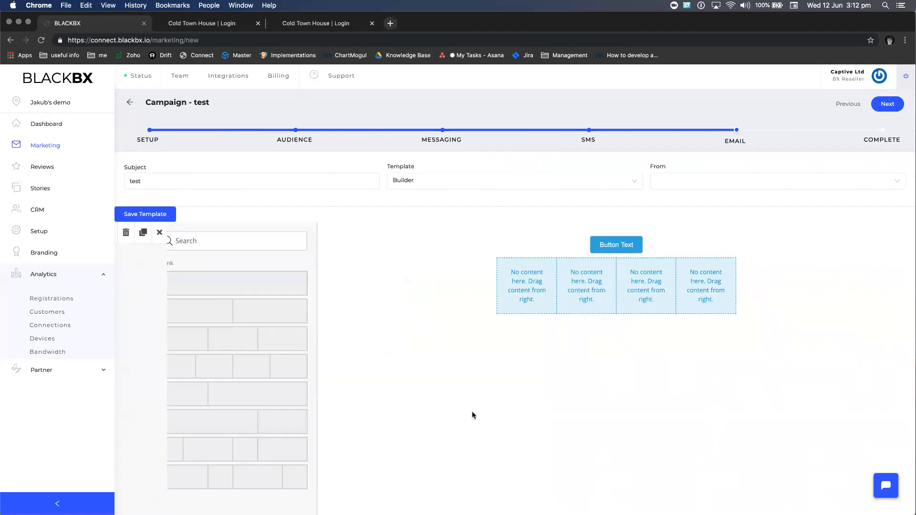
left_click(142, 252)
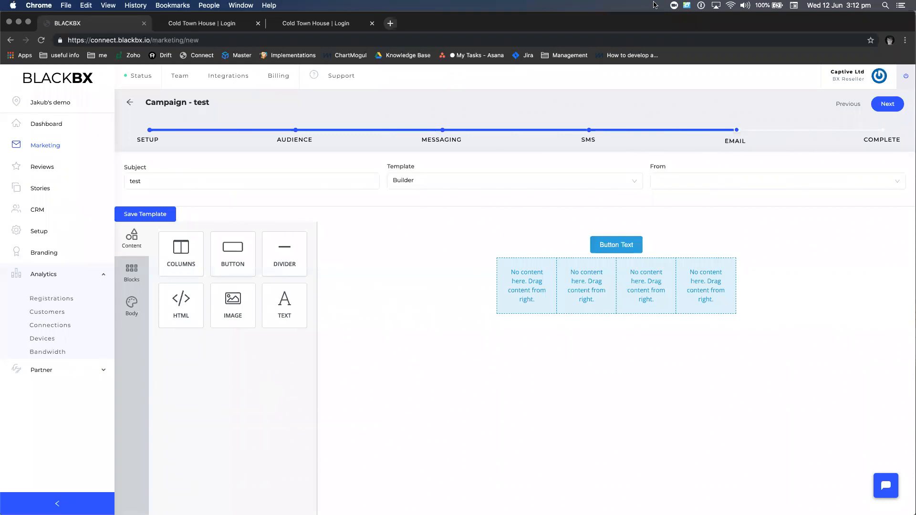
Advance the 'test' campaign to the Complete step, then go to the Reviews overview
left_click(887, 104)
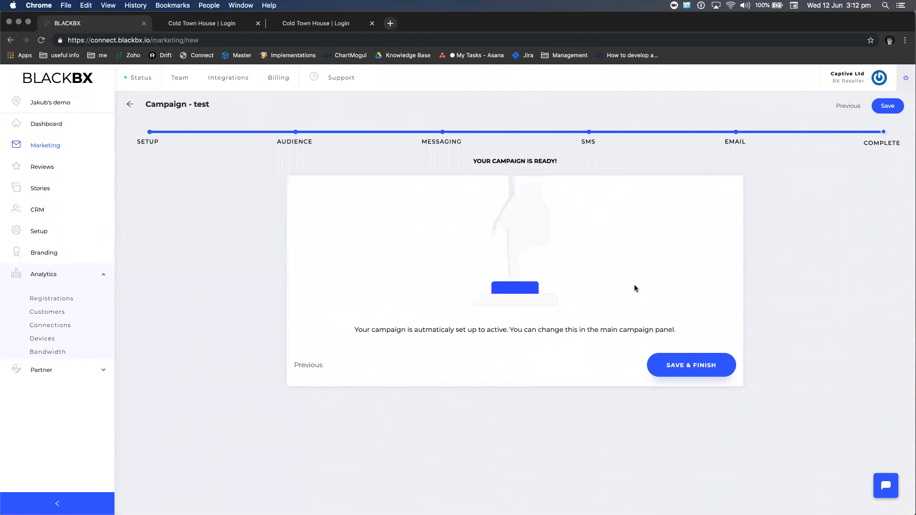
left_click(34, 168)
Search locations for 'cold' and switch to Cold Town House
left_click(41, 102)
left_click(397, 177)
type("cold")
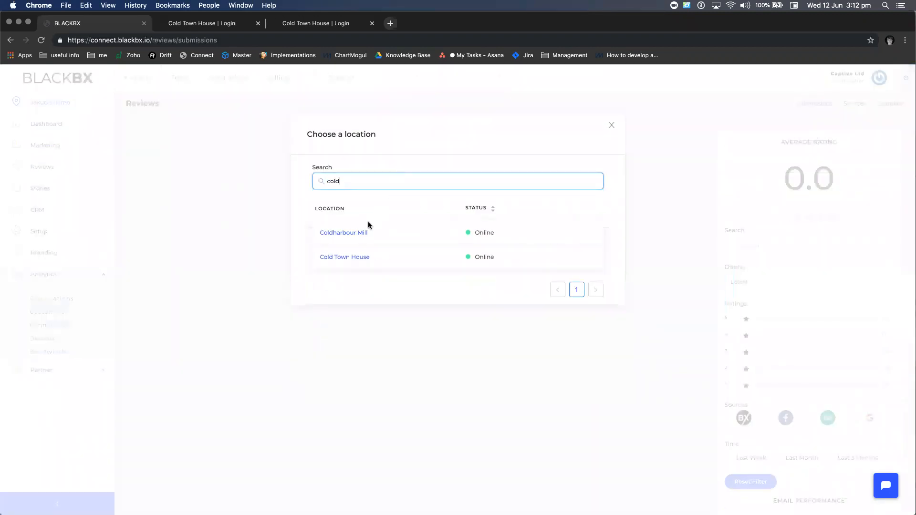
left_click(350, 257)
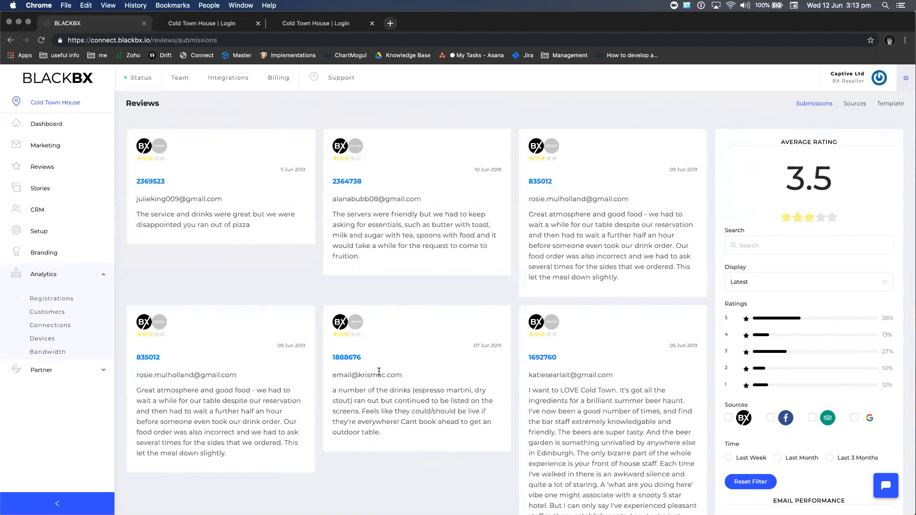
Toggle the Google-only review filter on and off, then limit reviews to Last Week
left_click(855, 419)
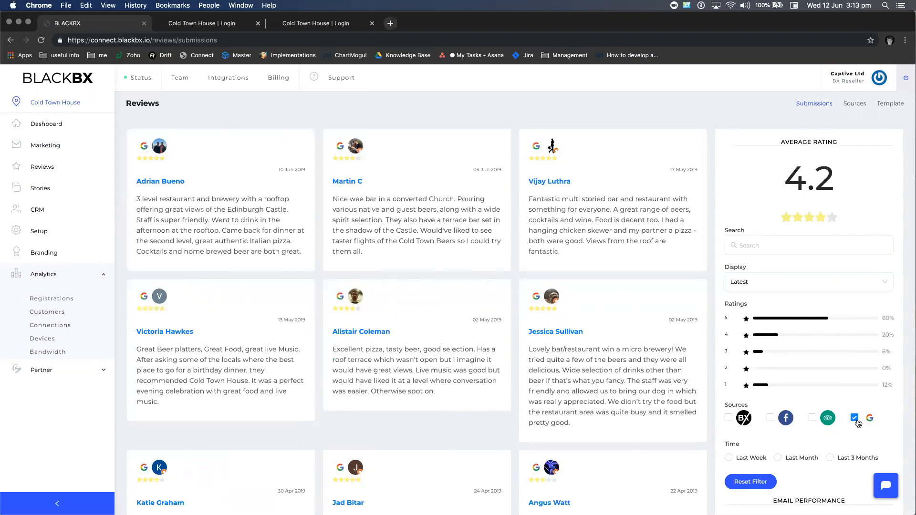
left_click(855, 420)
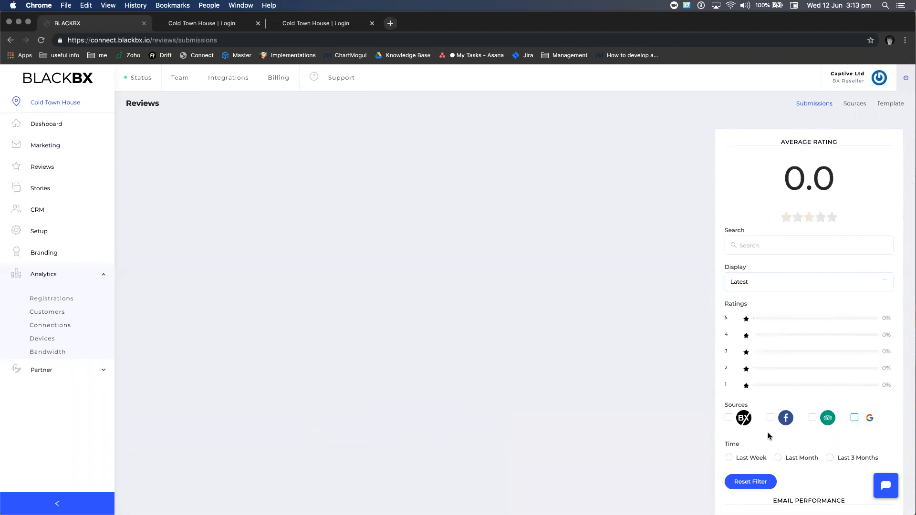
scroll(740, 461, "down", 2)
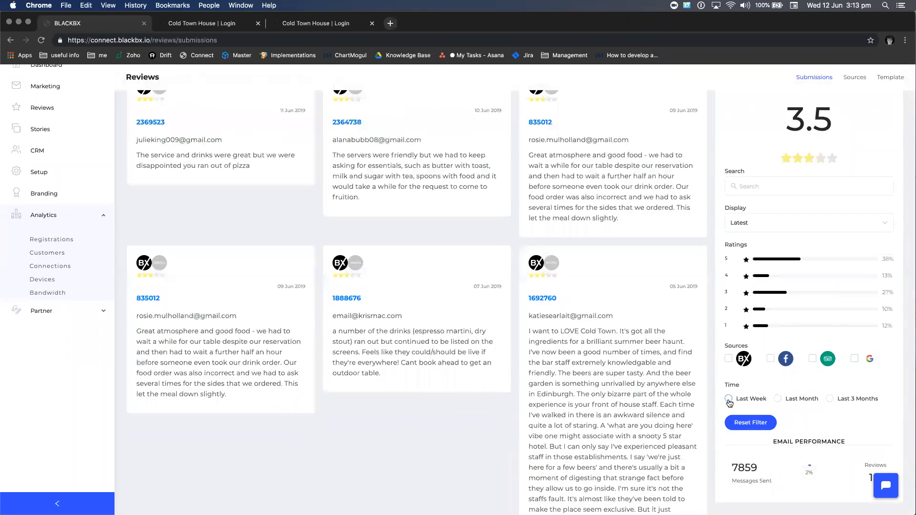
left_click(728, 399)
scroll(728, 402, "up", 2)
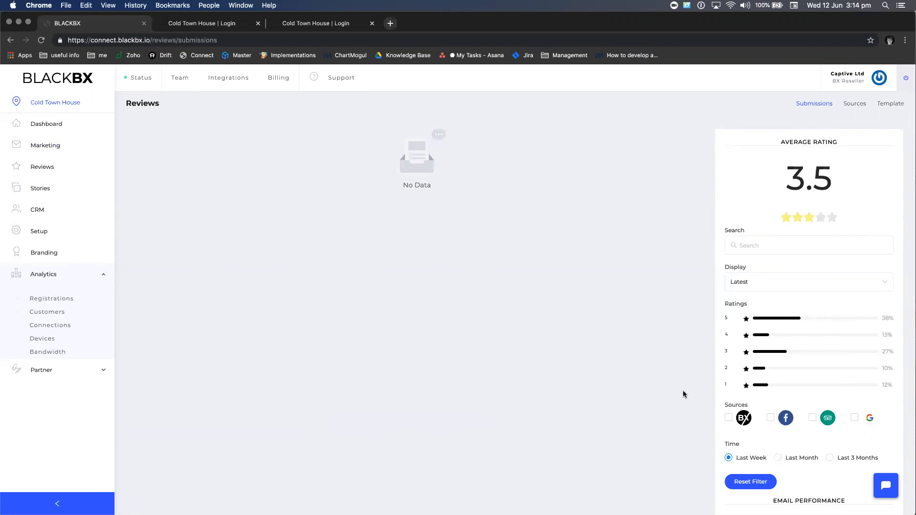
Search for the demo location by name, switch back to it, and show its Stories pages
left_click(71, 105)
double_click(358, 177)
type("jakub")
left_click(347, 232)
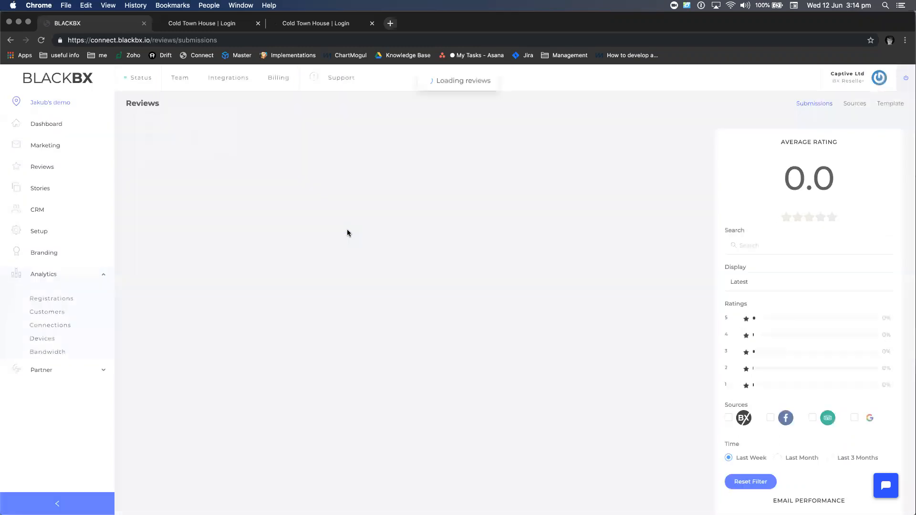
left_click(34, 190)
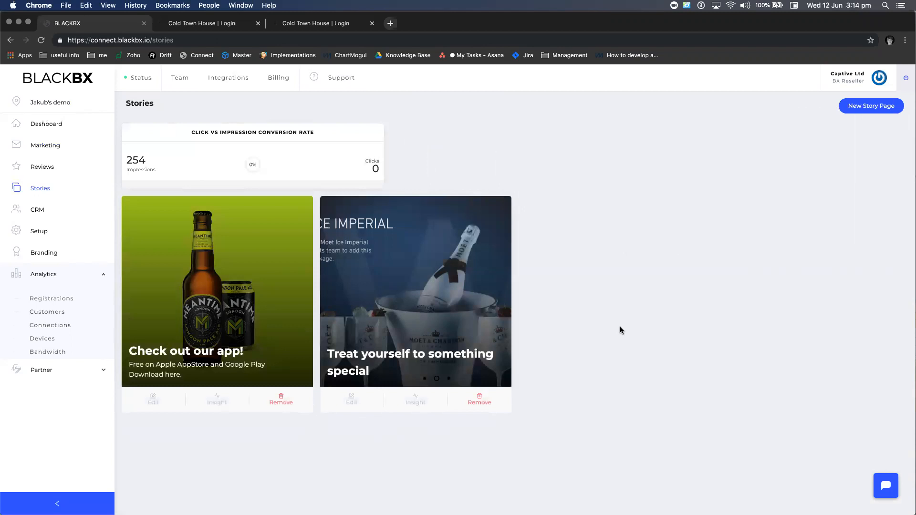
View the Cold Town House WiFi login page, then edit the 'Check out our app!' story
left_click(309, 25)
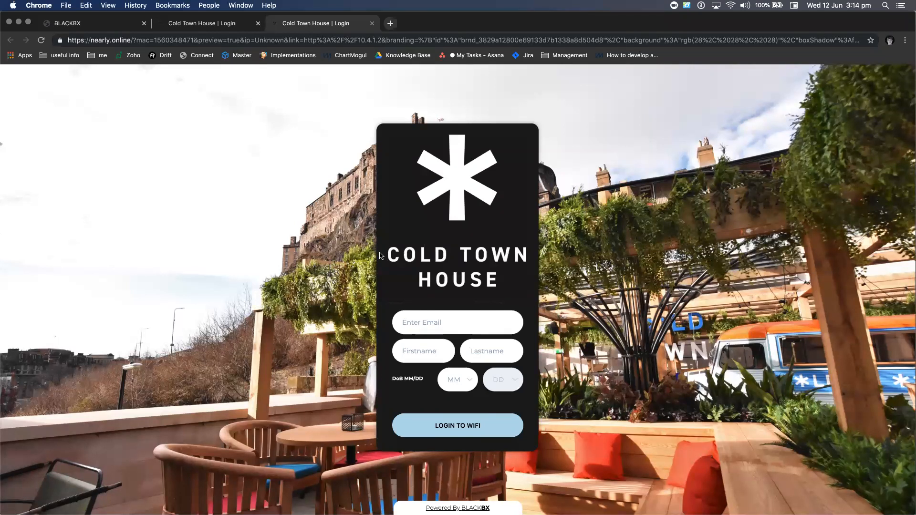
left_click(91, 22)
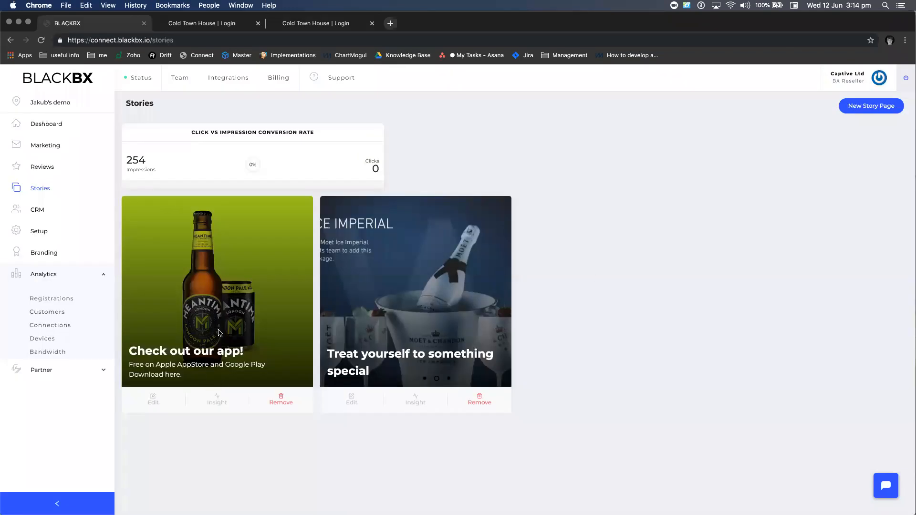
left_click(154, 399)
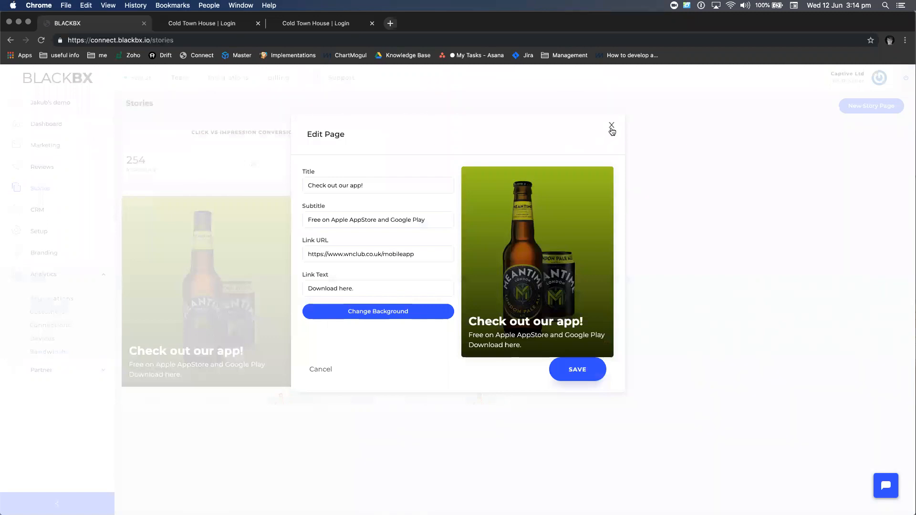
Close the 'Check out our app!' Edit Page dialog without saving
left_click(610, 125)
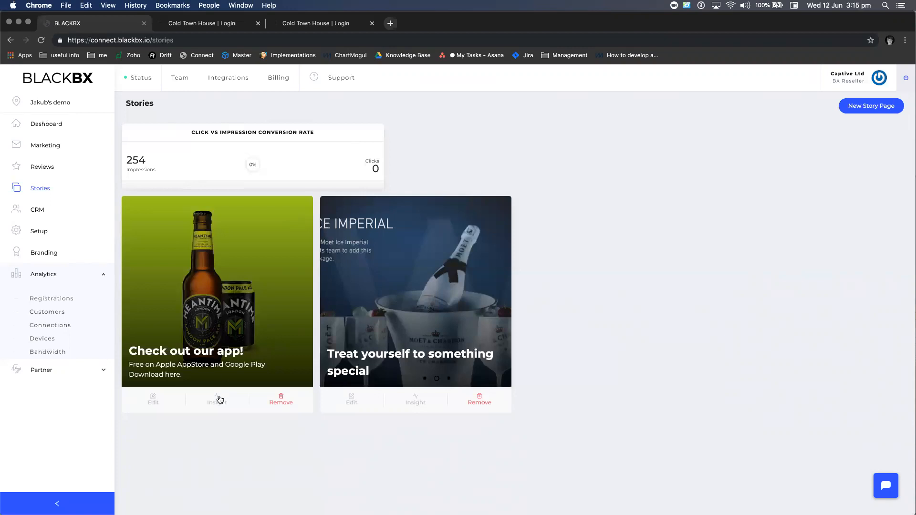
left_click_drag(125, 160, 168, 169)
left_click(168, 171)
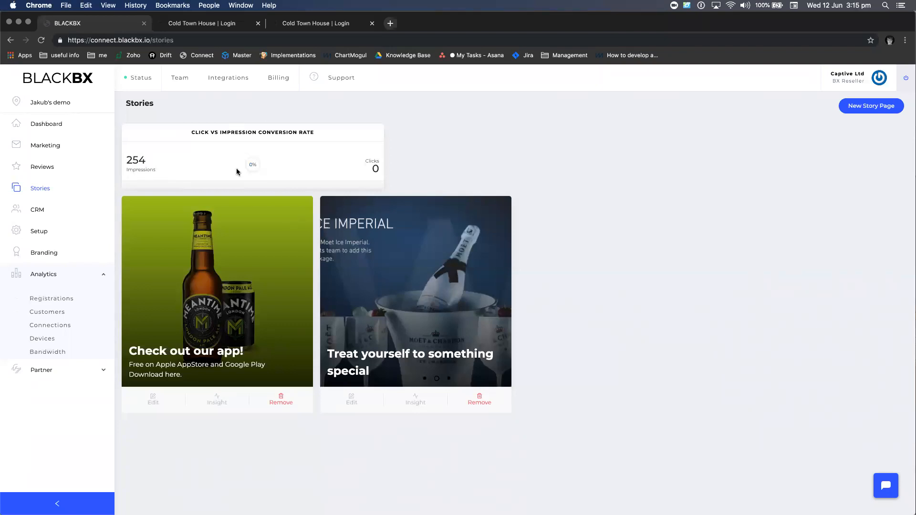